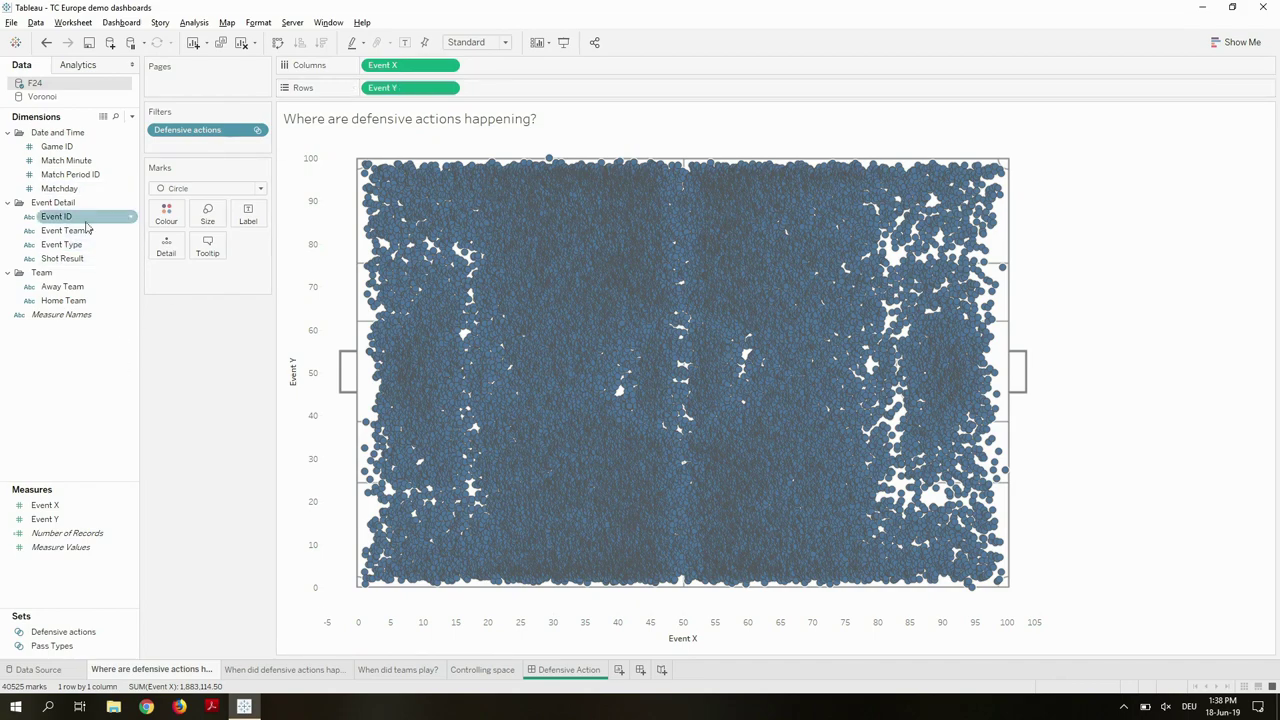
Filter the defensive actions pitch map to Event Team "Team 1" and colour the marks by Event Type
drag(87, 229, 200, 146)
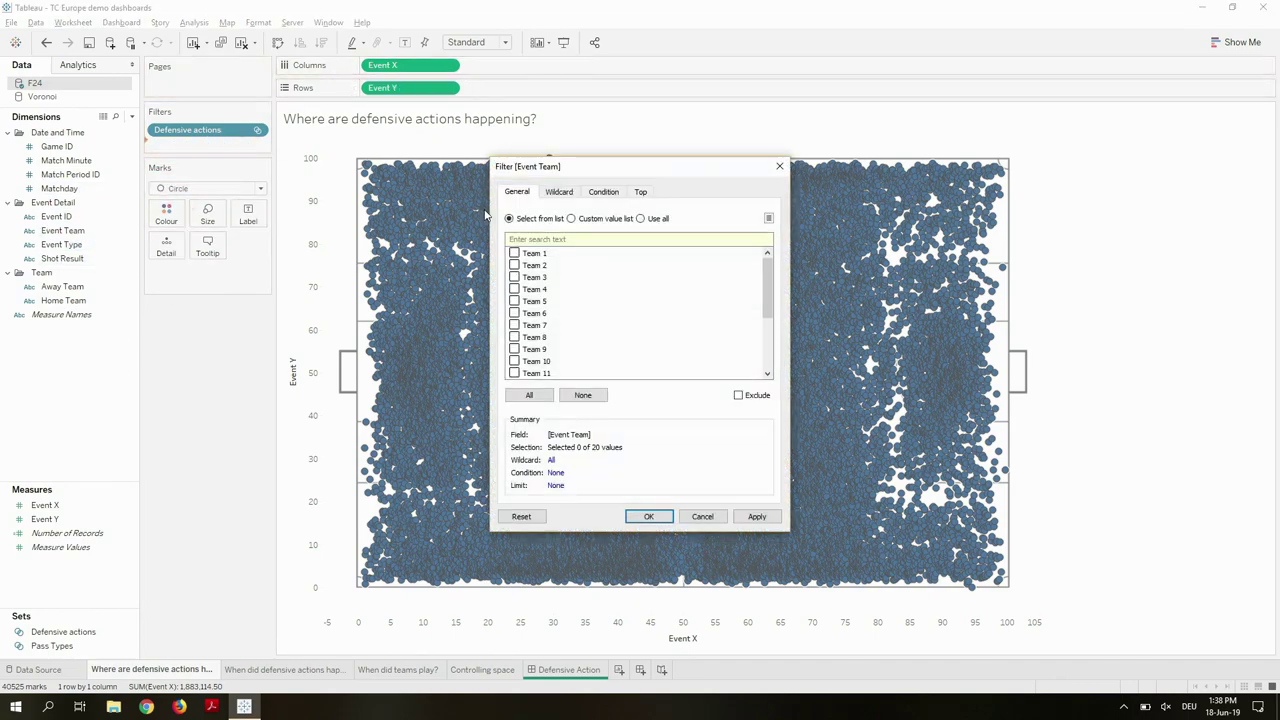
click(515, 253)
key(Return)
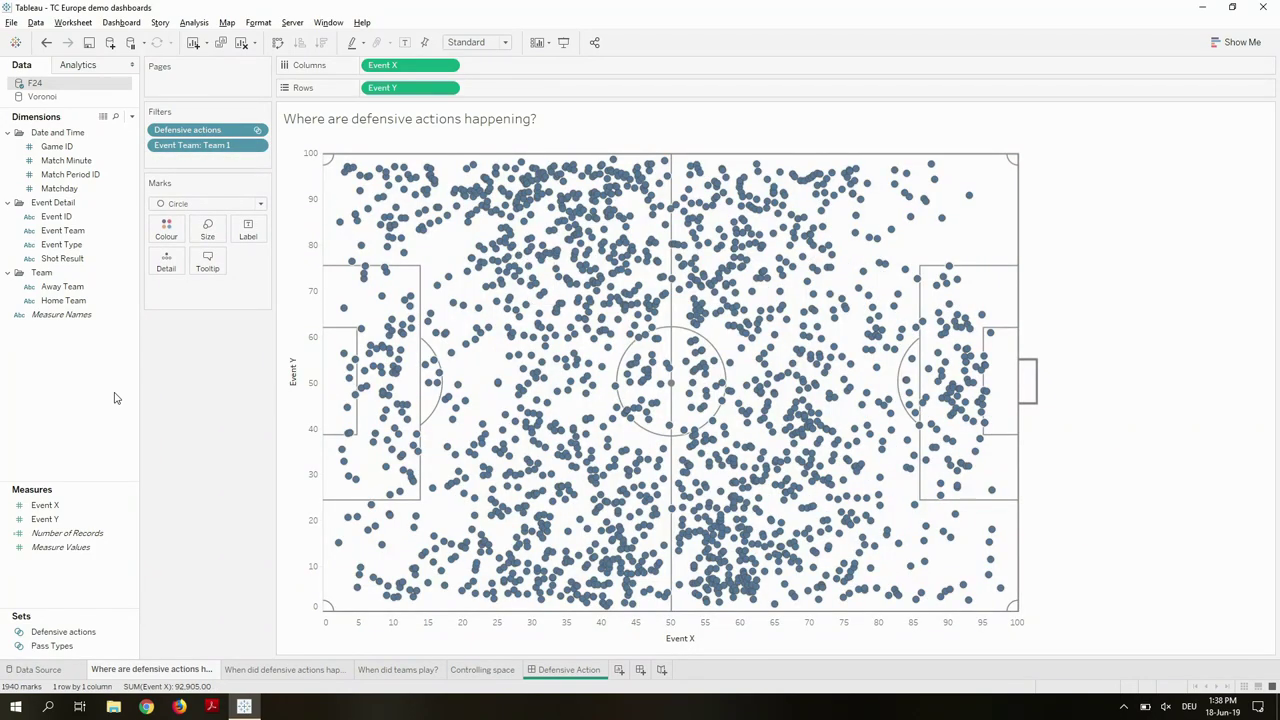
click(62, 245)
drag(64, 250, 160, 238)
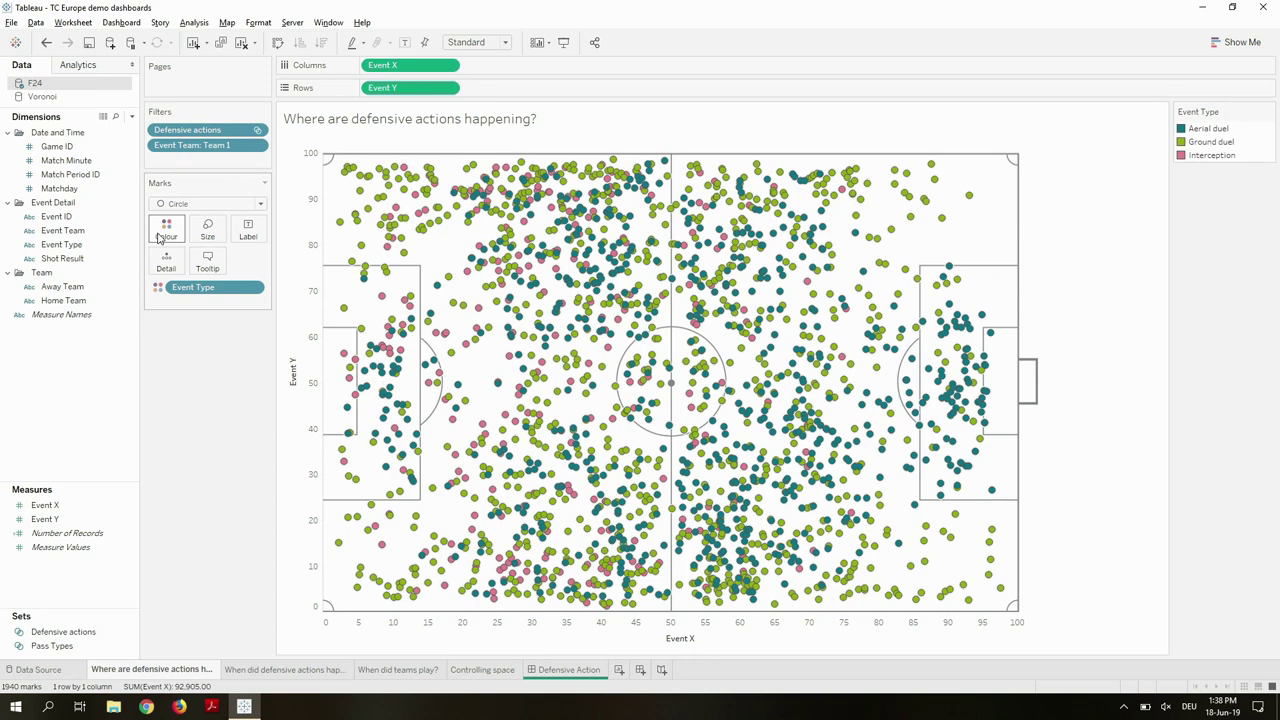
Add Event Team to the marks' tooltip and Match Minute to their detail
drag(62, 230, 207, 264)
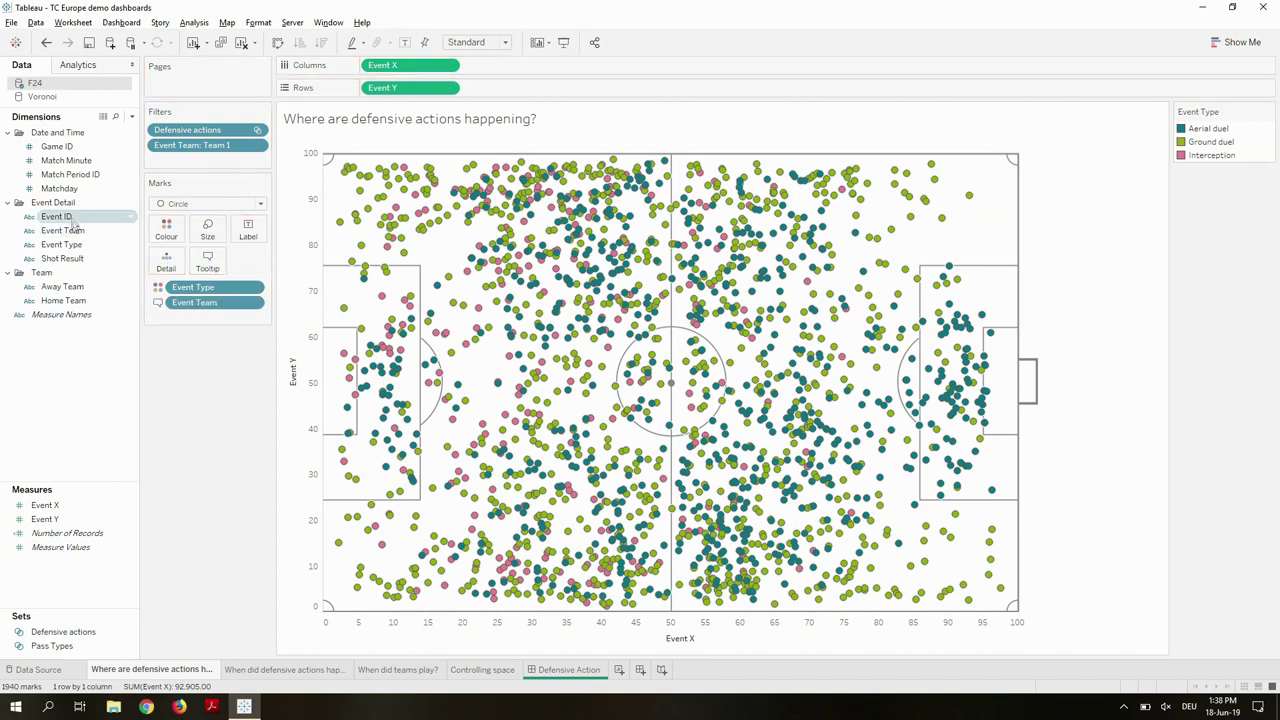
drag(66, 160, 206, 265)
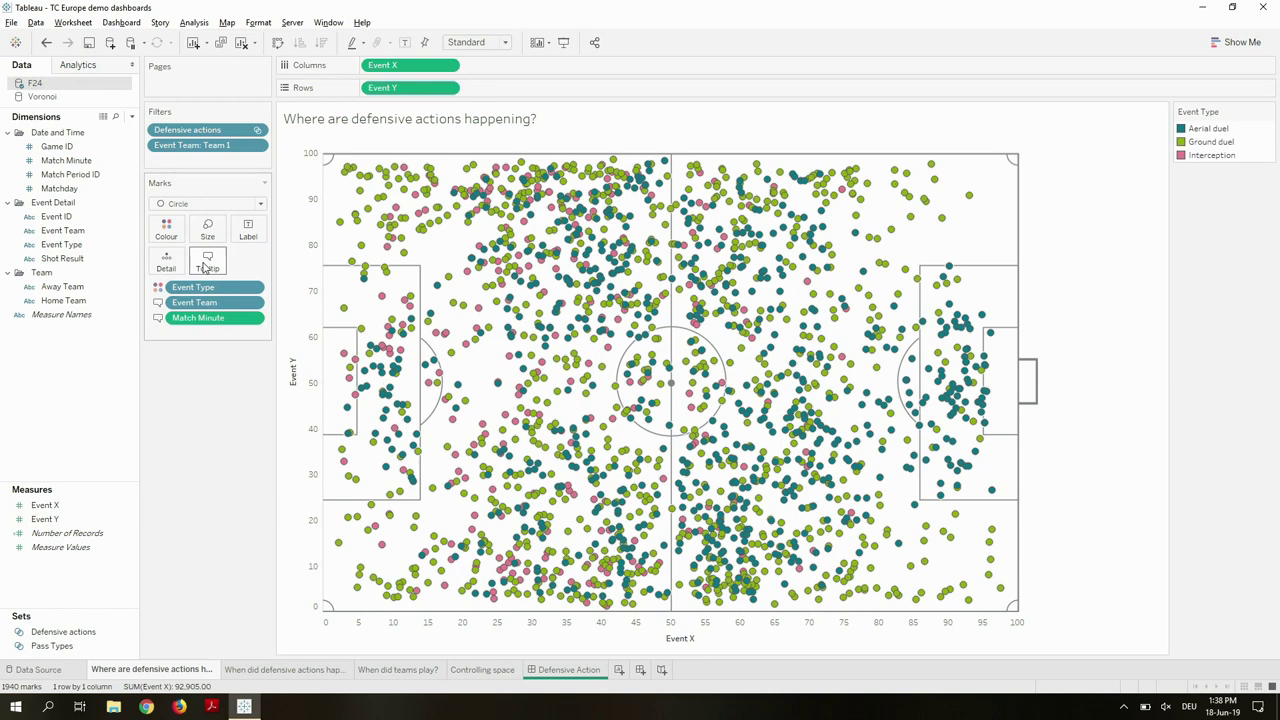
drag(192, 302, 188, 320)
click(157, 318)
click(181, 384)
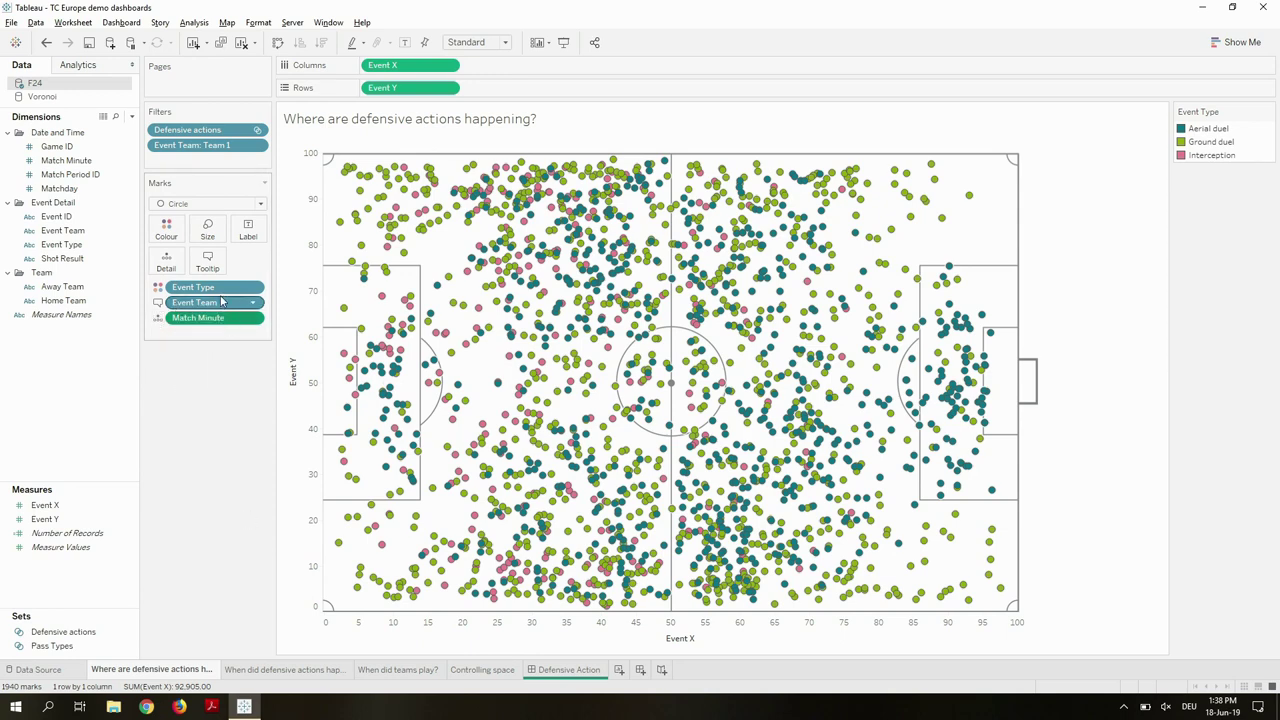
Build the tooltip with a centred Event Team line above Event Type and Match Minute, placed before and after the bullet
click(207, 260)
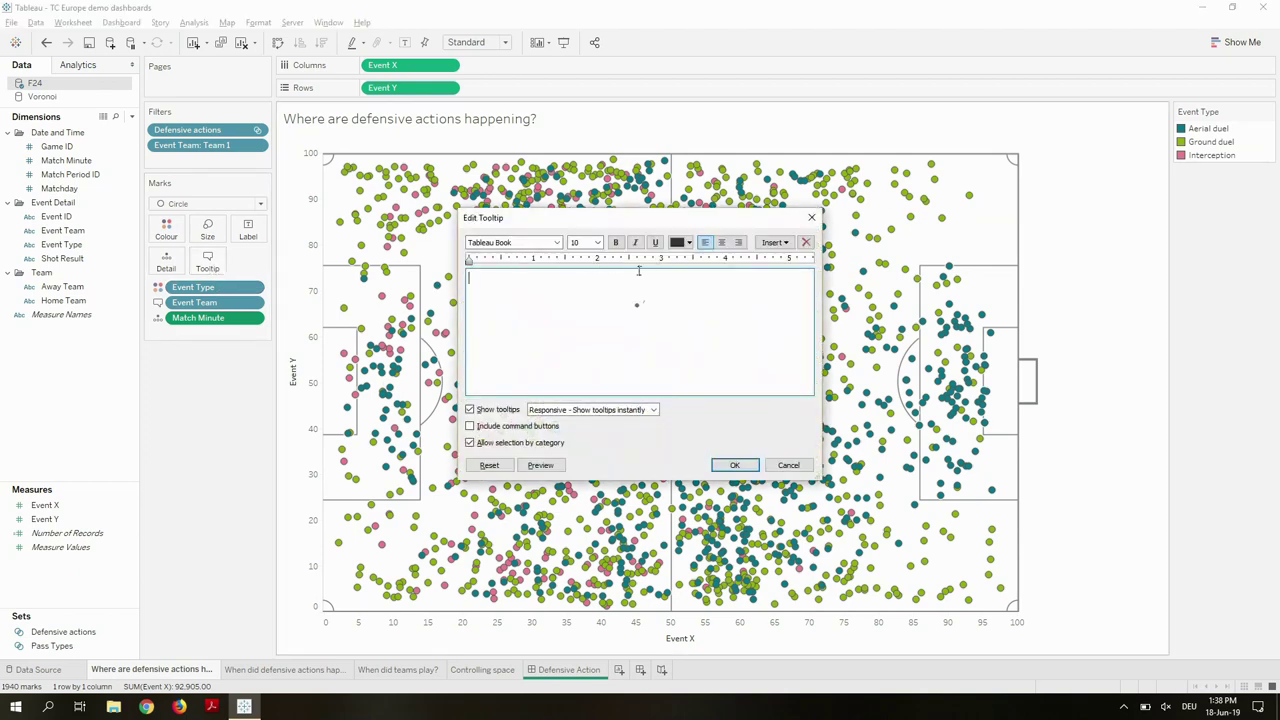
click(772, 244)
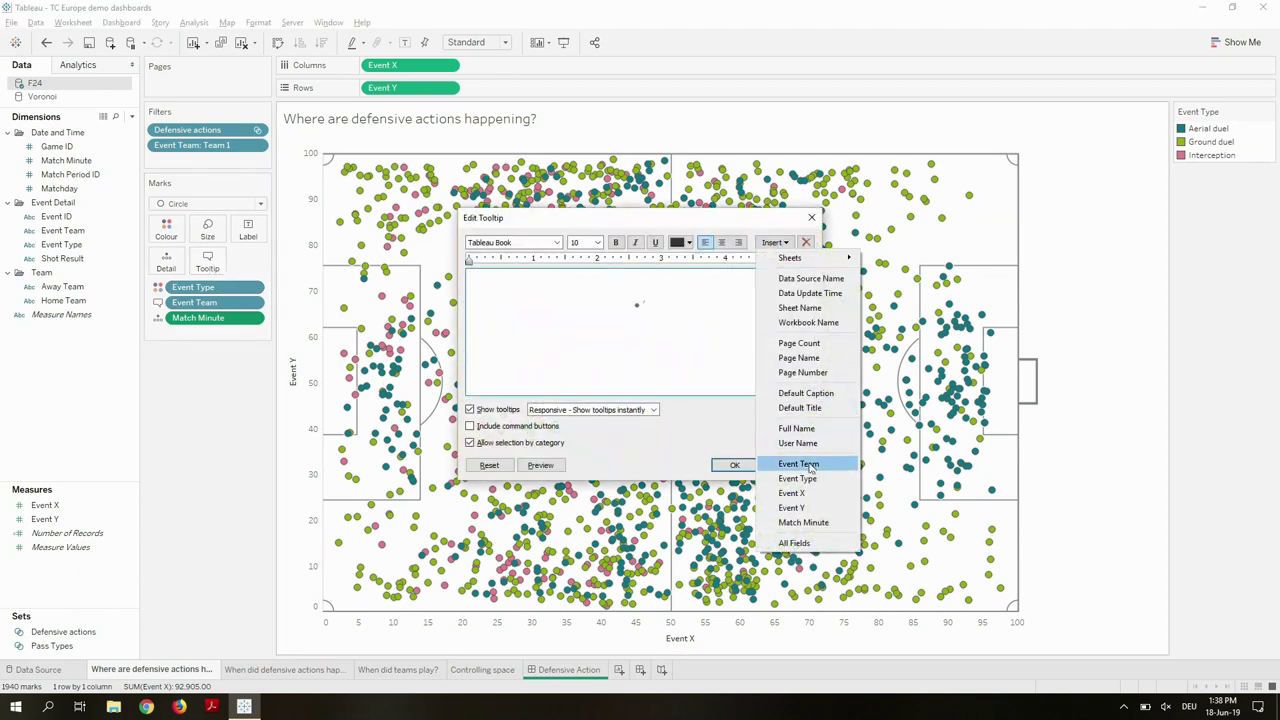
click(795, 465)
click(640, 303)
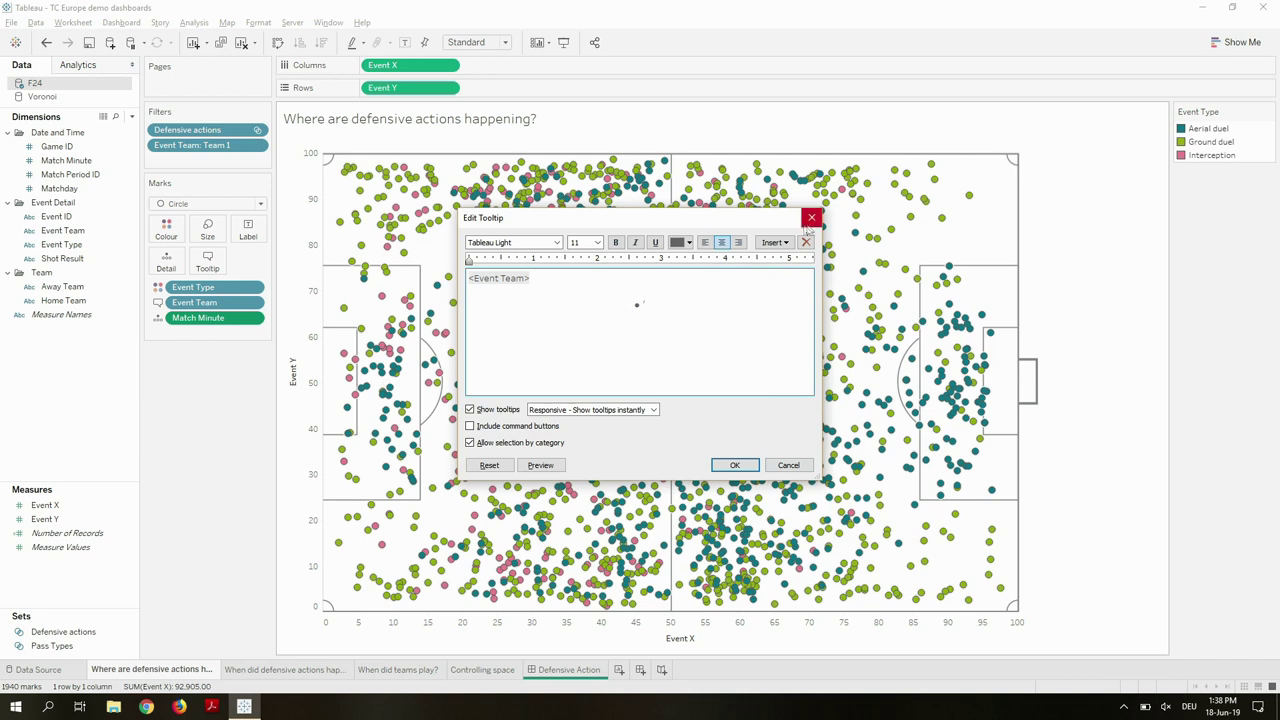
click(785, 247)
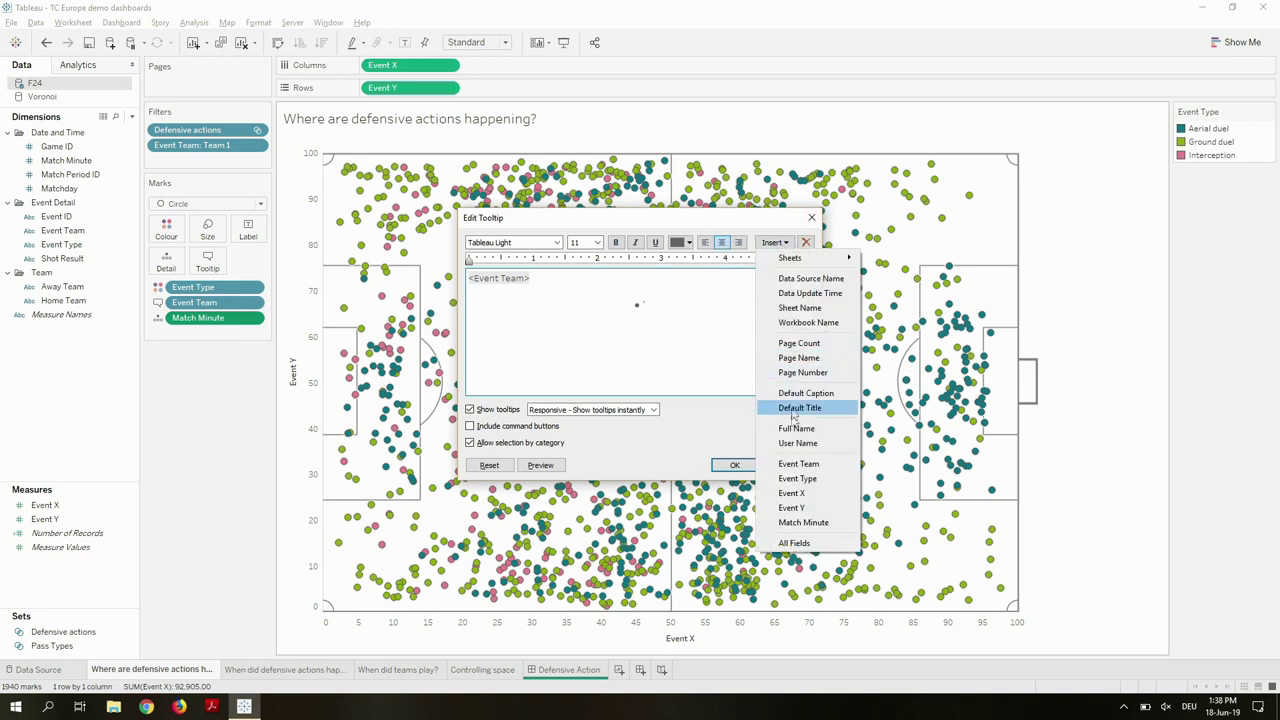
click(798, 480)
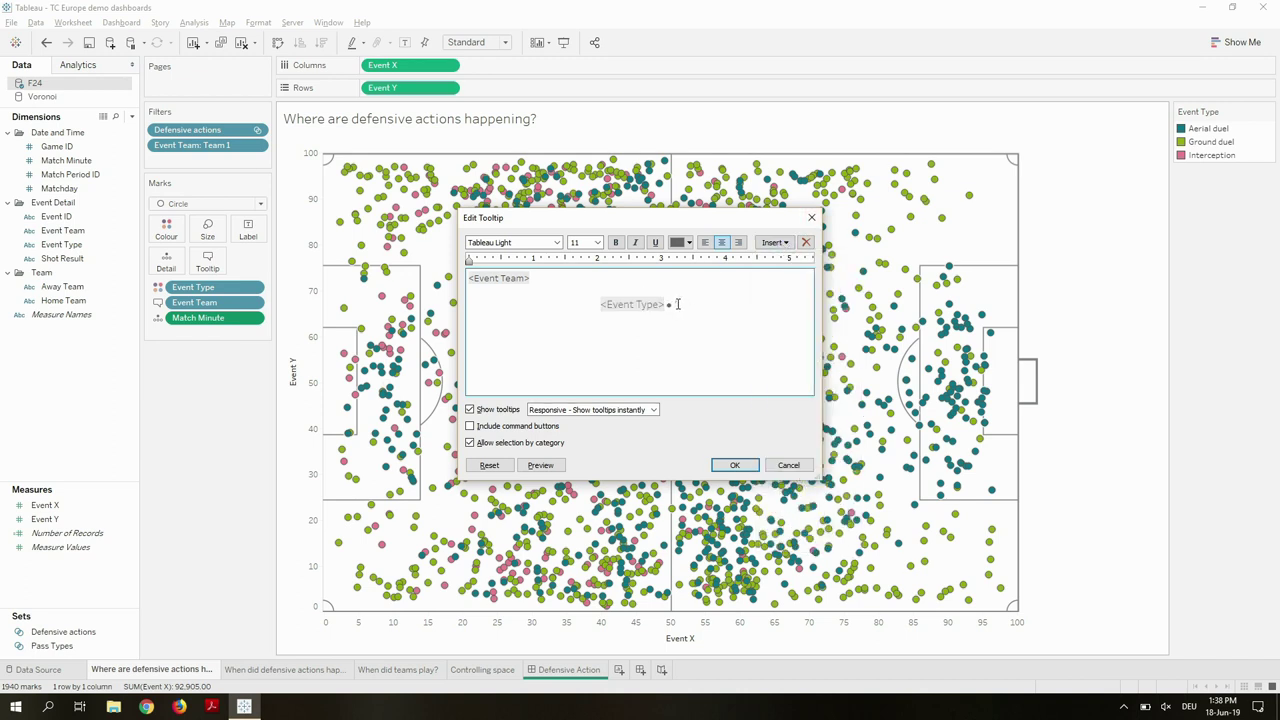
click(777, 245)
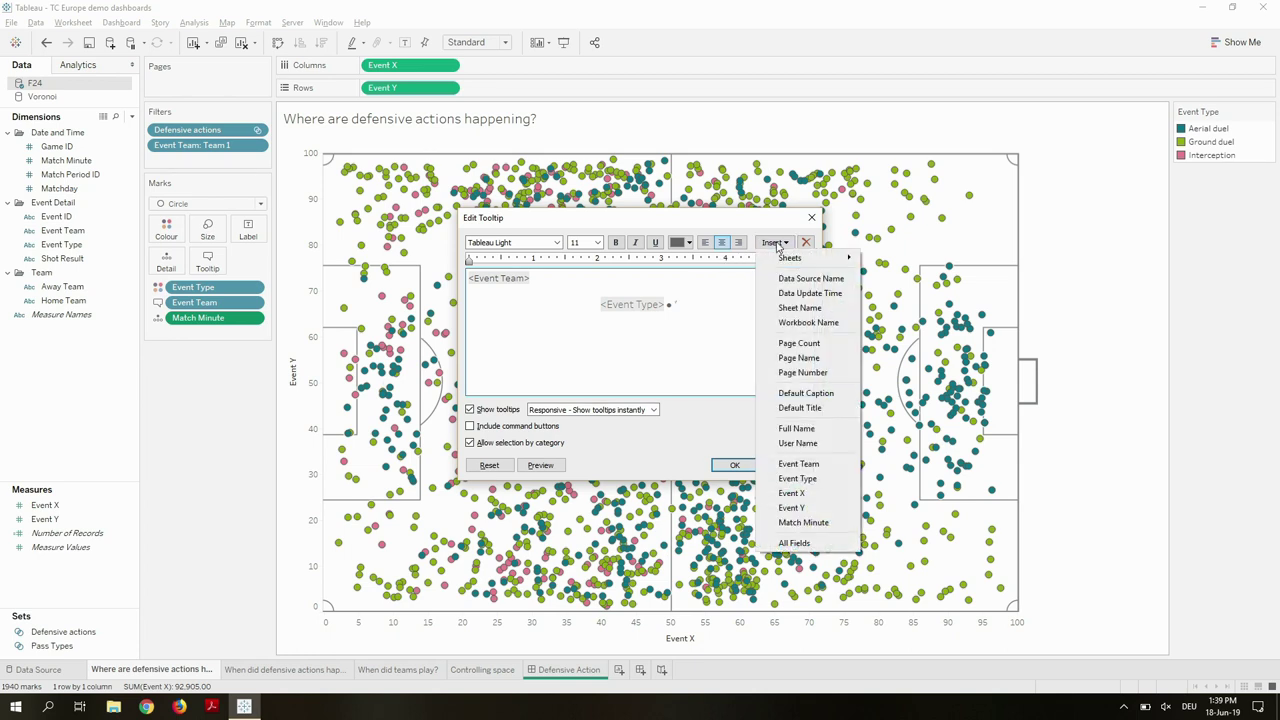
click(803, 522)
click(672, 281)
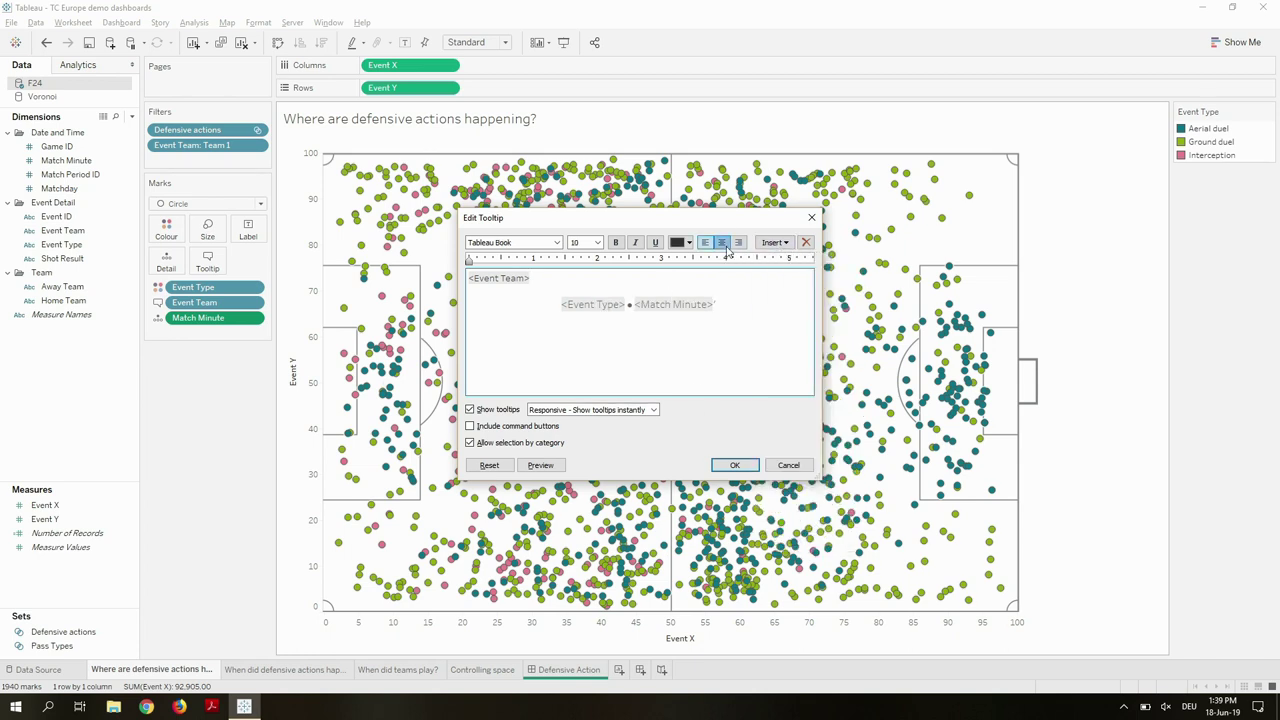
click(721, 242)
click(736, 464)
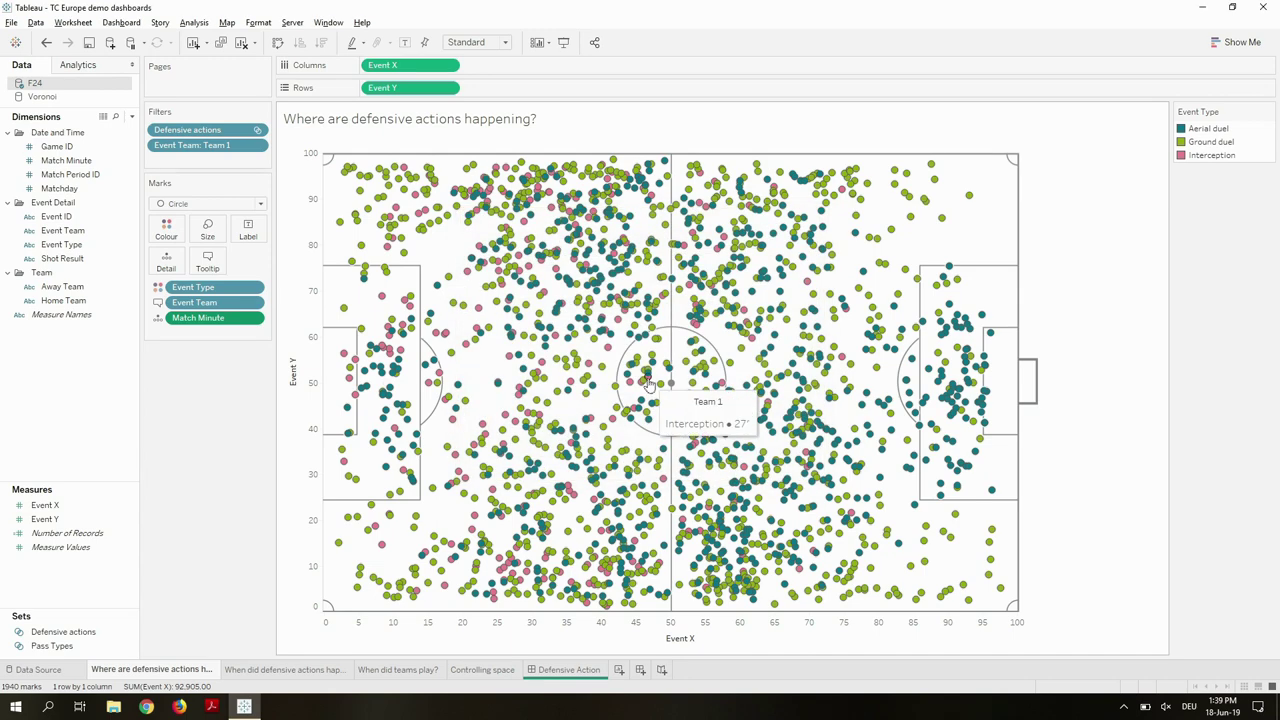
mouse_move(632, 545)
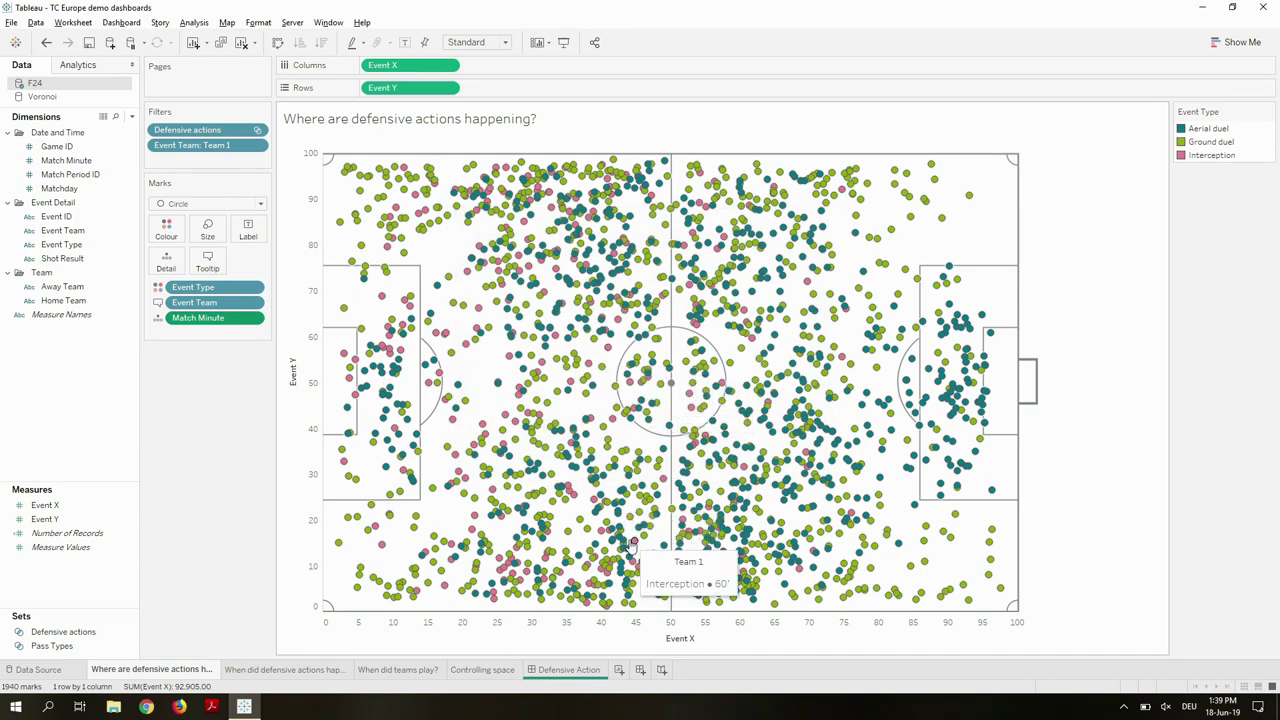
Hide the Event X and Event Y axis headers on the pitch map
right_click(500, 635)
click(535, 600)
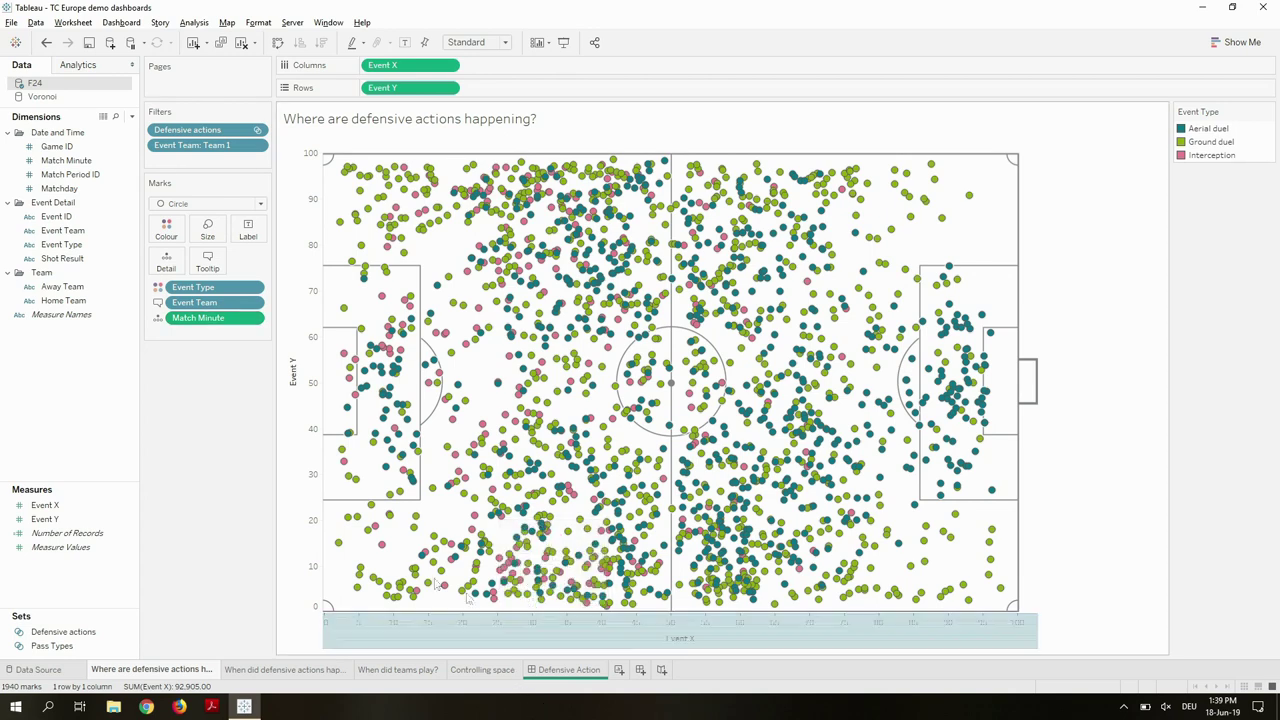
right_click(306, 499)
click(350, 575)
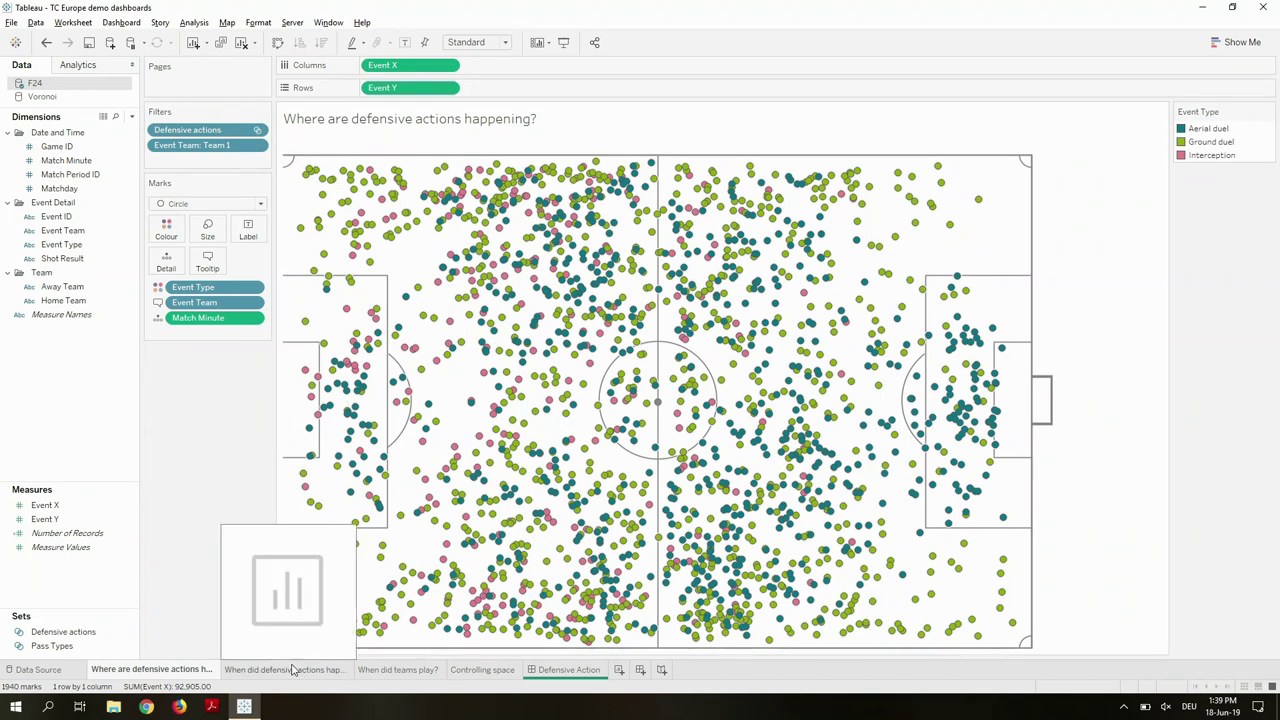
On the "When did defensive actions happen?" sheet, filter by the Defensive actions set and lay out Match Period ID and continuous Match Minute as columns
click(293, 670)
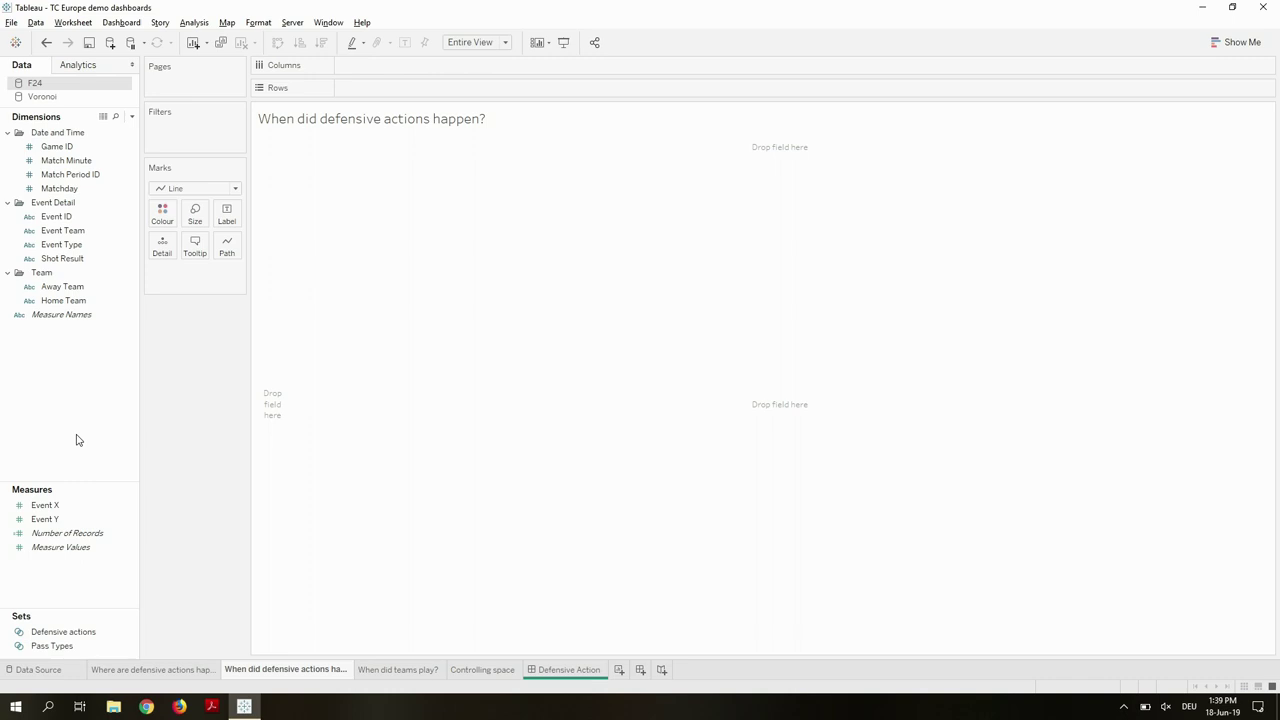
drag(88, 630, 209, 150)
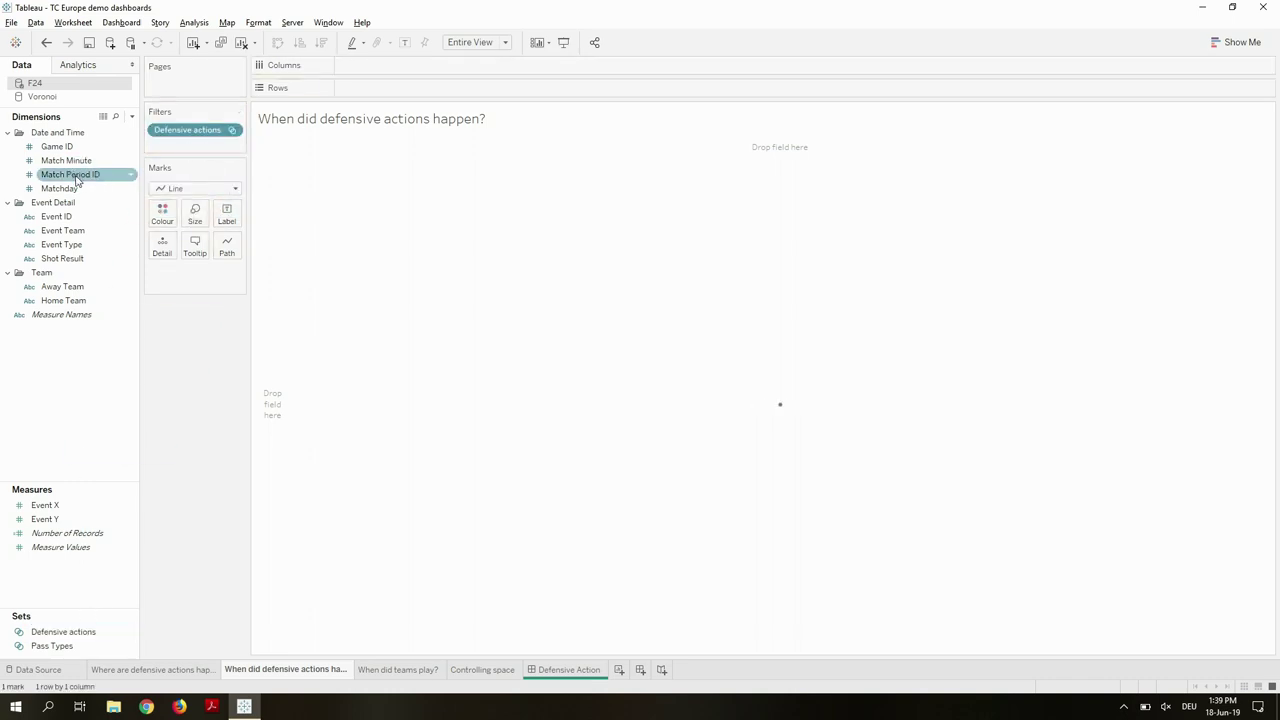
drag(77, 180, 375, 68)
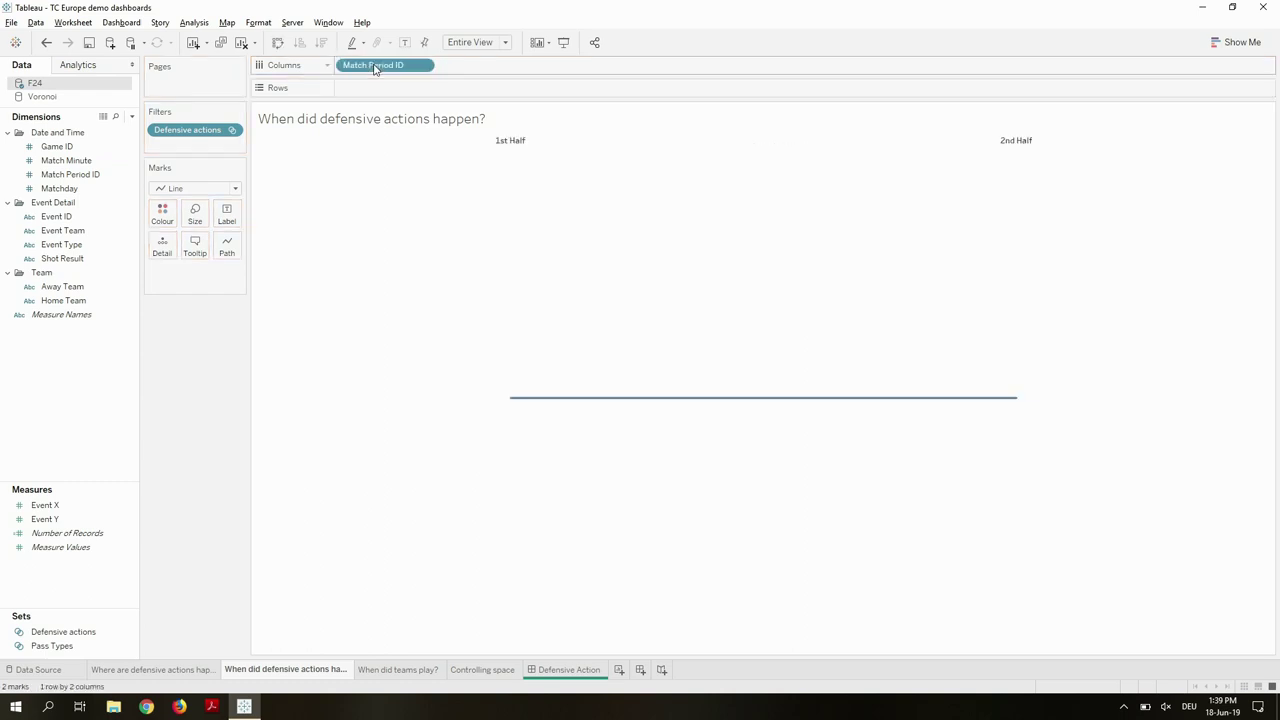
drag(62, 160, 486, 71)
click(522, 65)
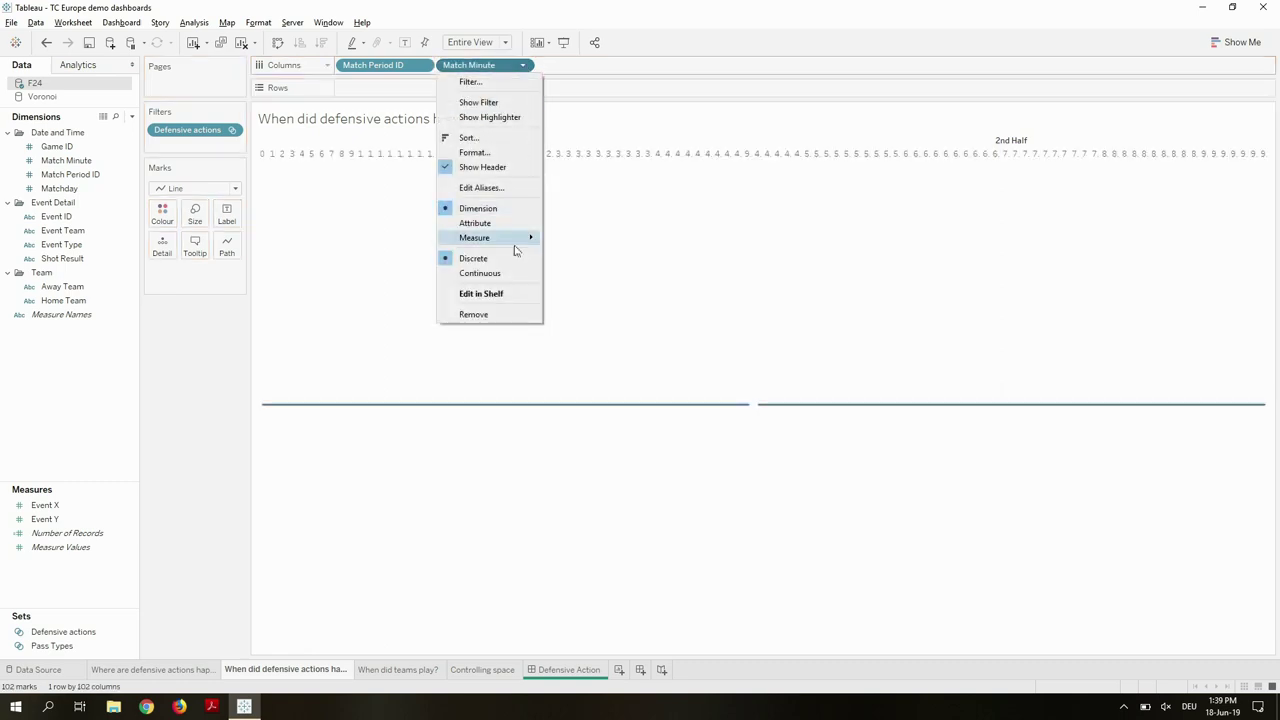
click(494, 273)
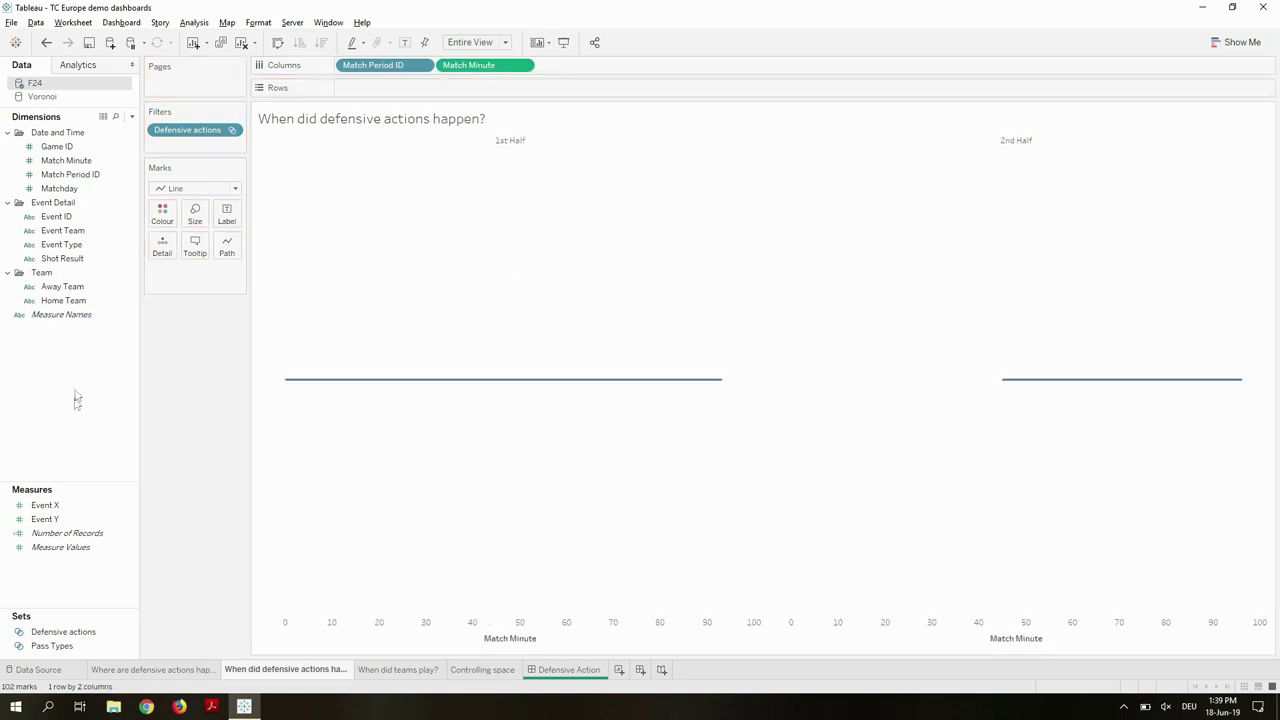
Plot Number of Records as rows and exclude the stray minute-93 point from the 1st Half line
drag(67, 533, 420, 88)
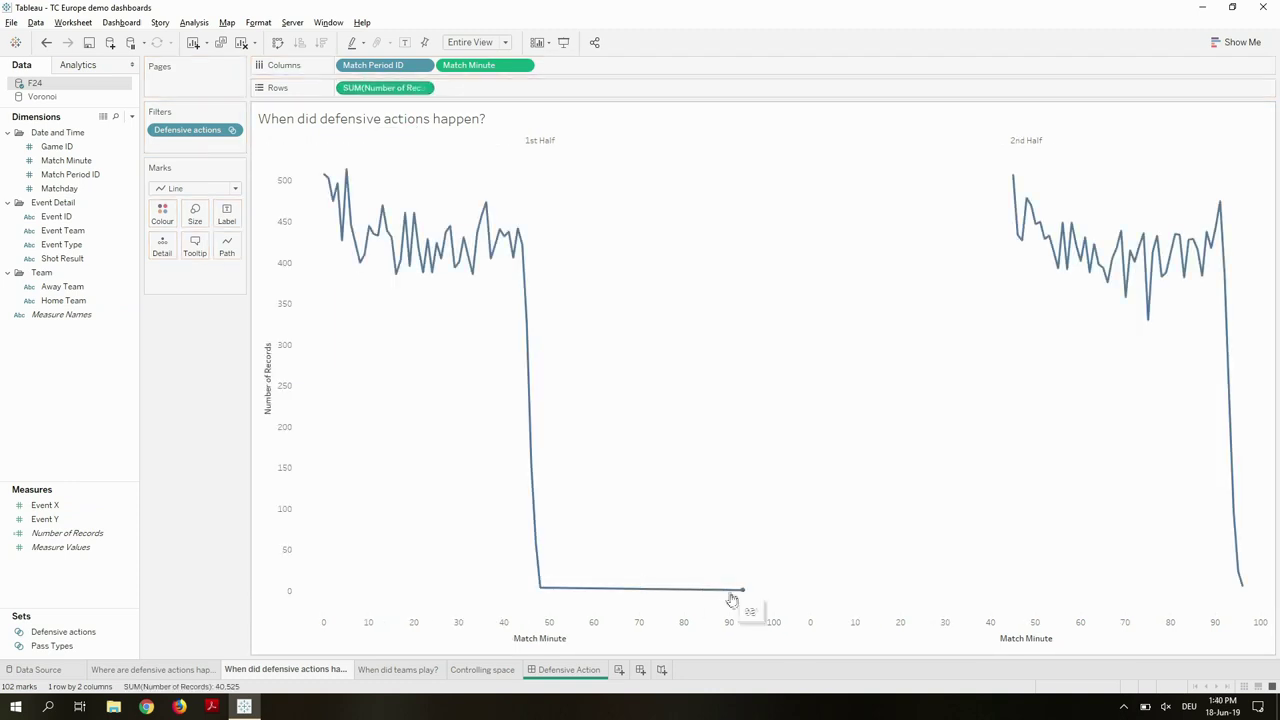
click(743, 591)
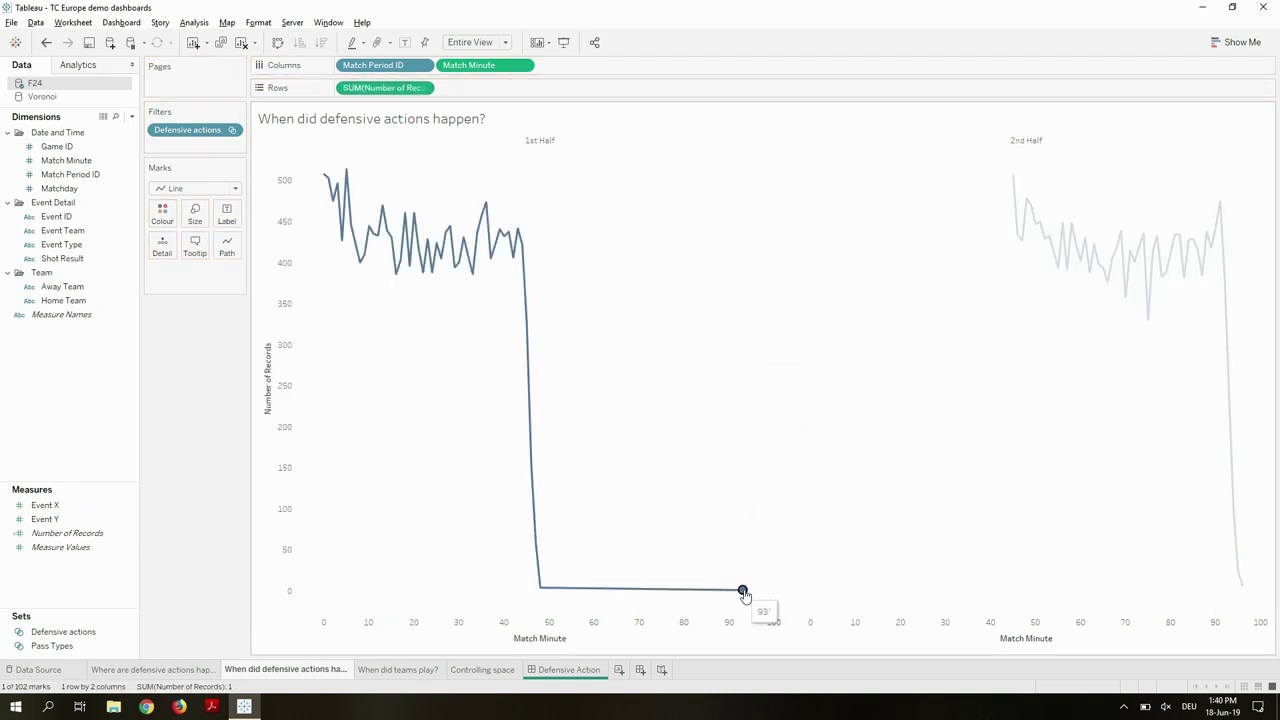
right_click(743, 591)
click(770, 550)
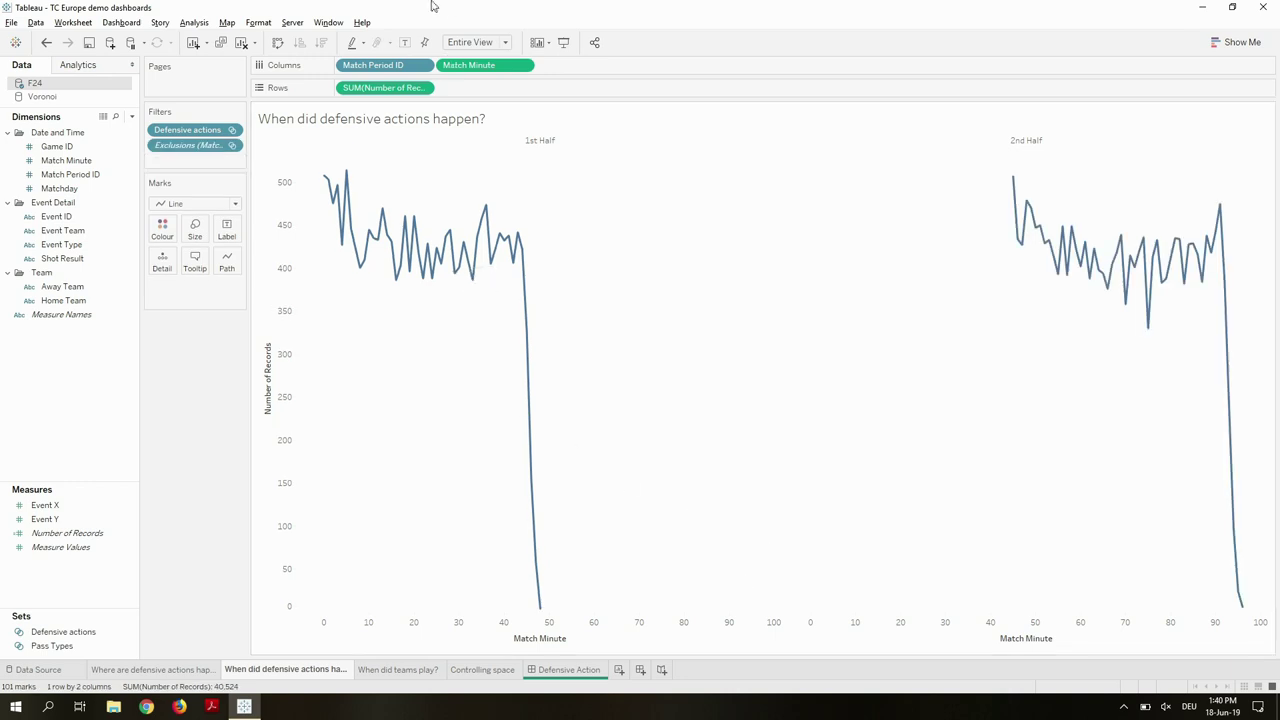
Apply a Running Total quick table calculation to Number of Records
click(422, 88)
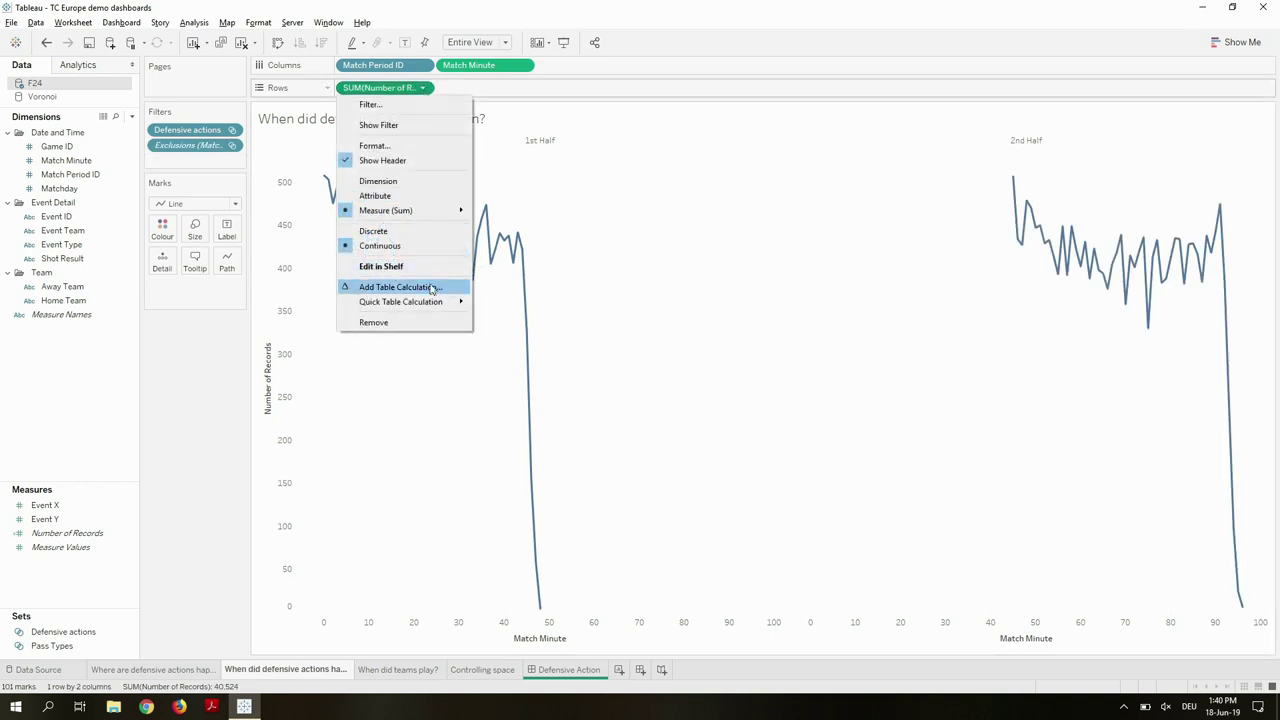
mouse_move(440, 301)
click(486, 301)
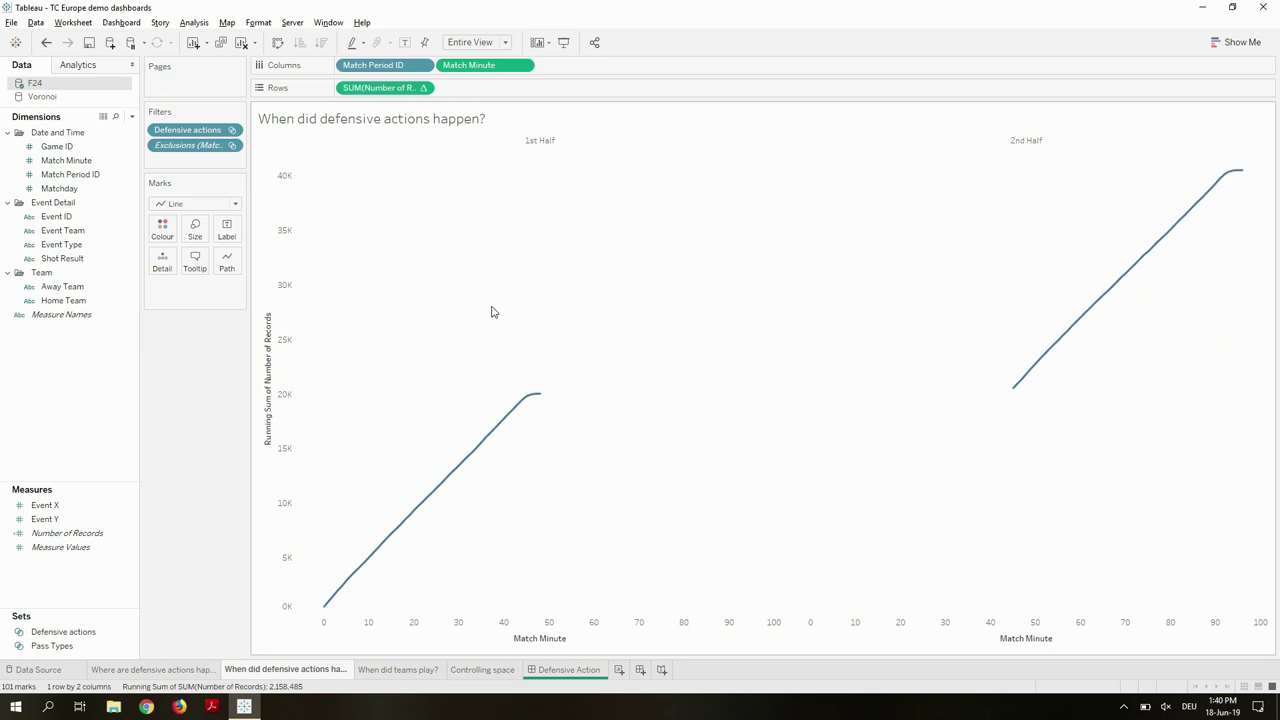
Give the Match Minute axis independent ranges for each row or column and clear its title
double_click(470, 648)
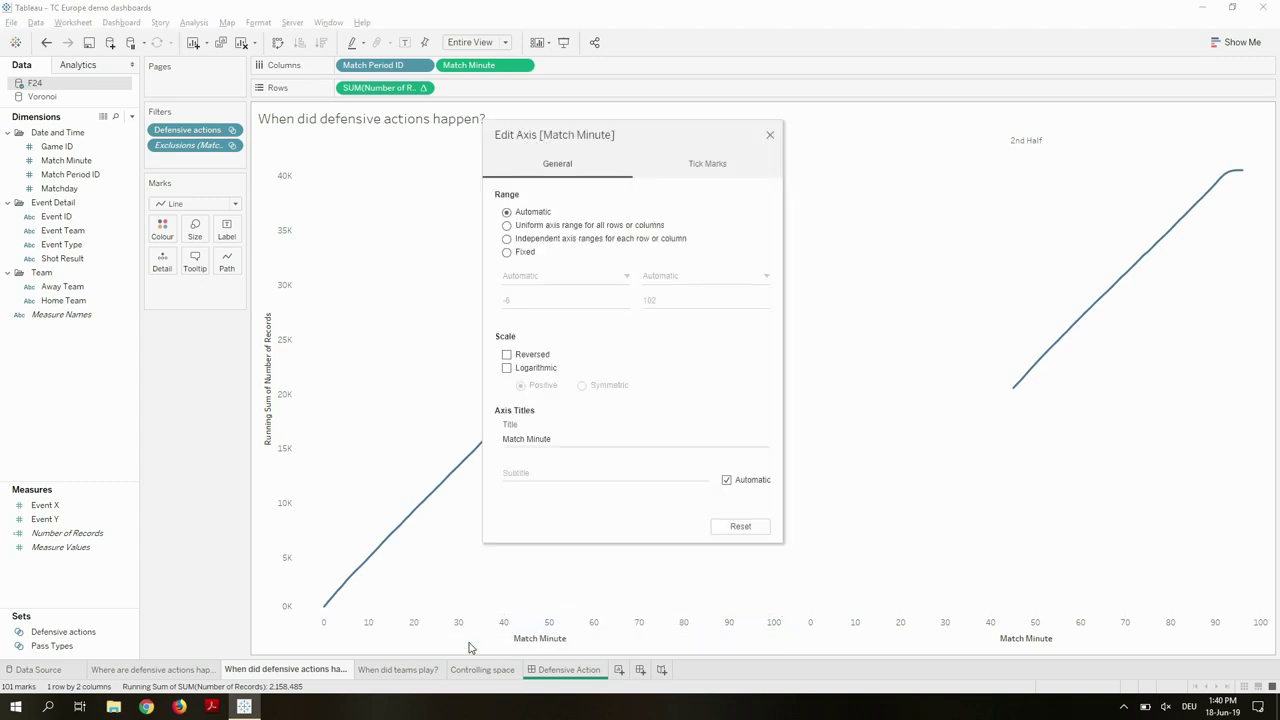
click(530, 240)
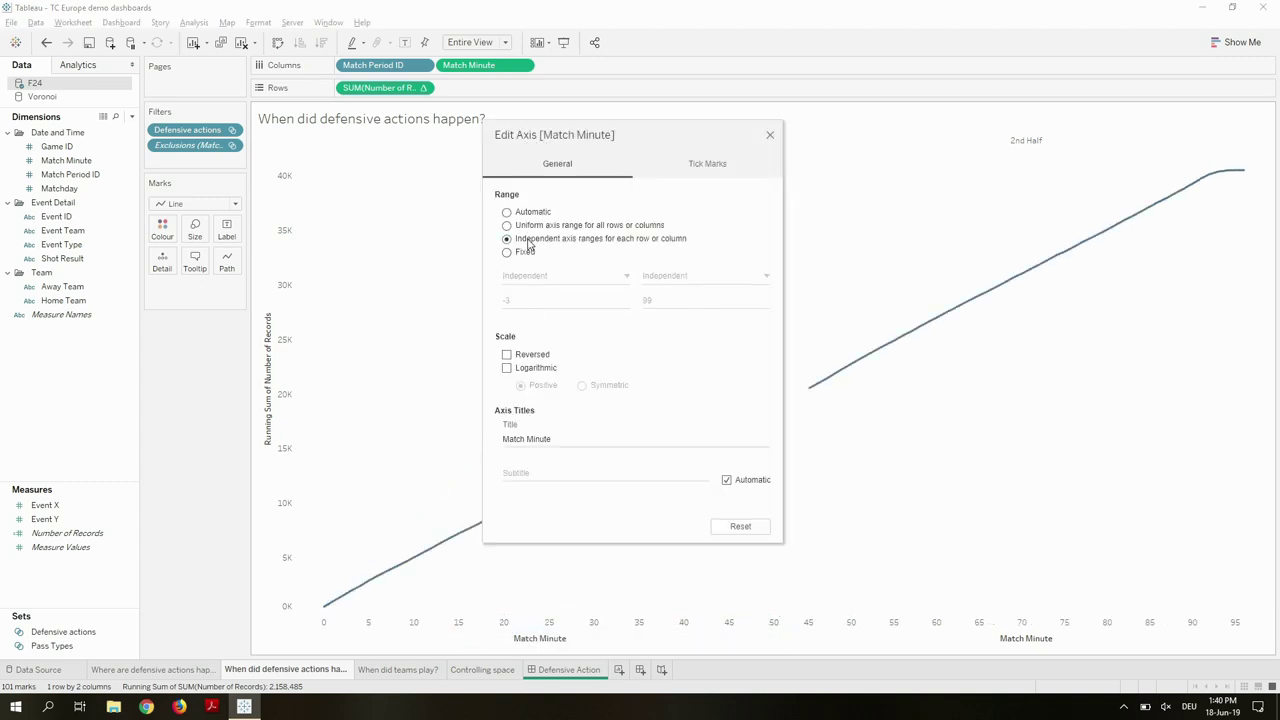
triple_click(536, 443)
key(BackSpace)
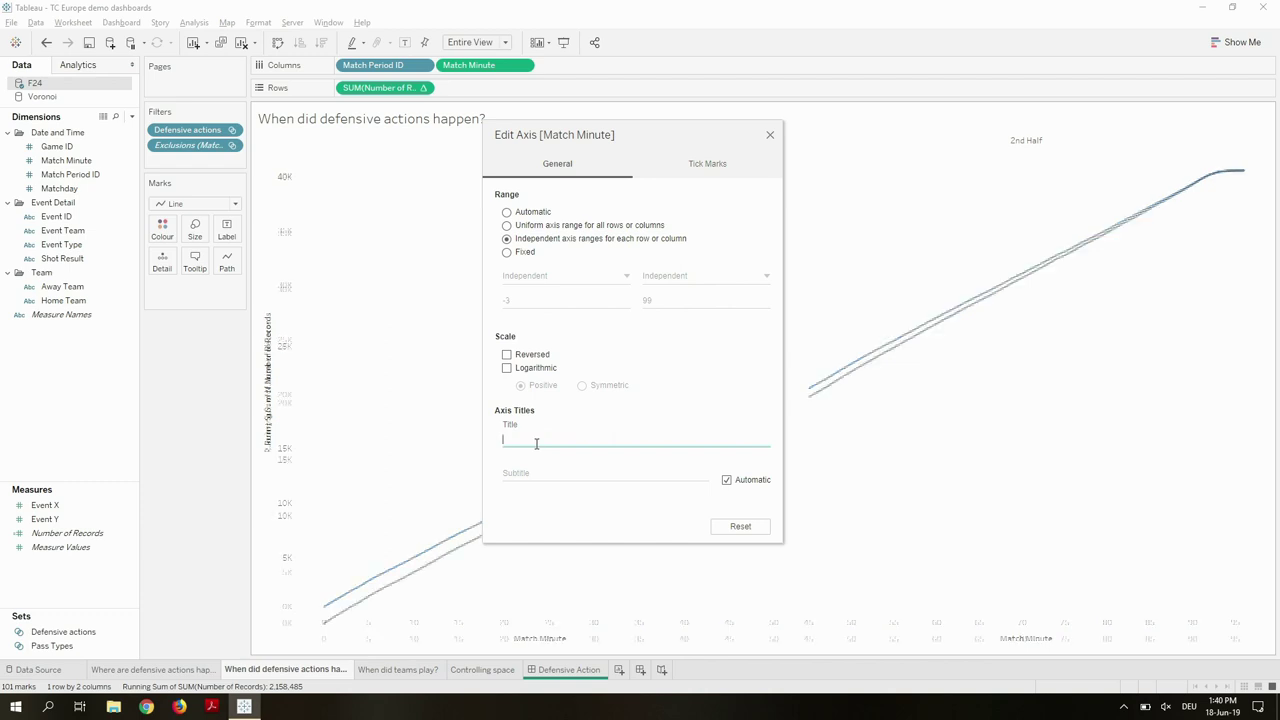
click(770, 134)
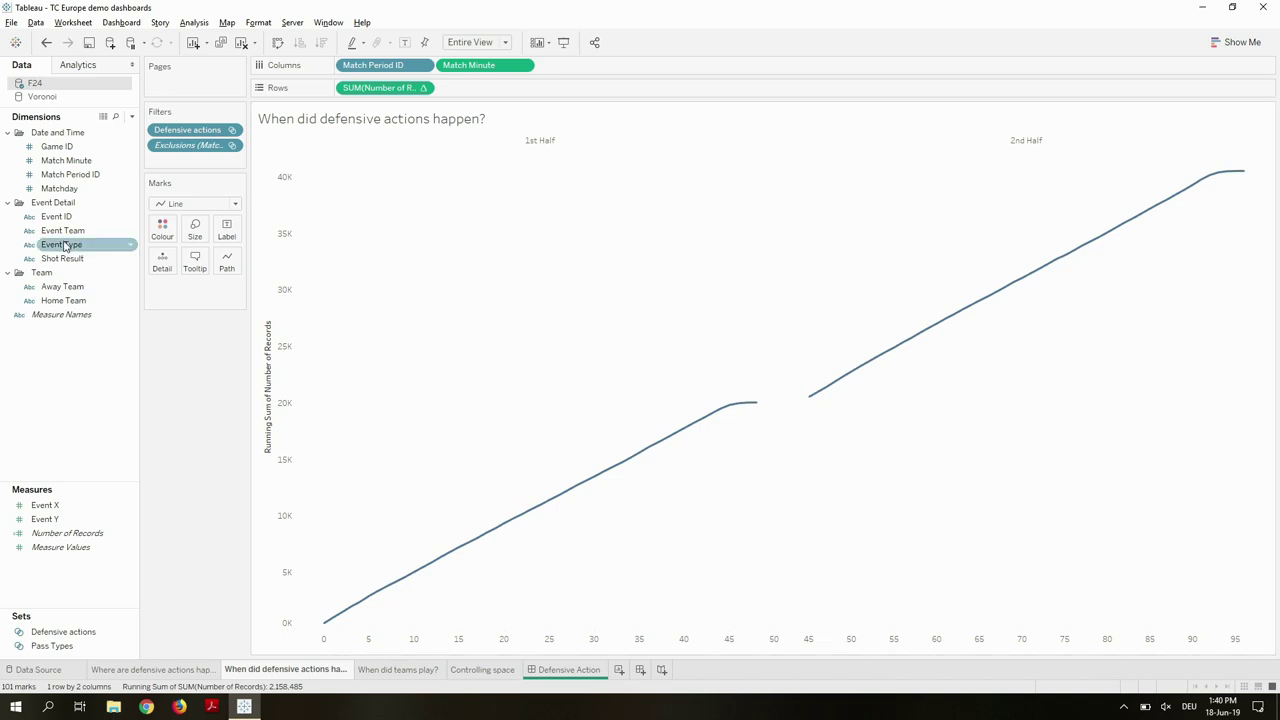
Colour the lines by Event Type and compute the running total separately within each half
drag(60, 244, 157, 240)
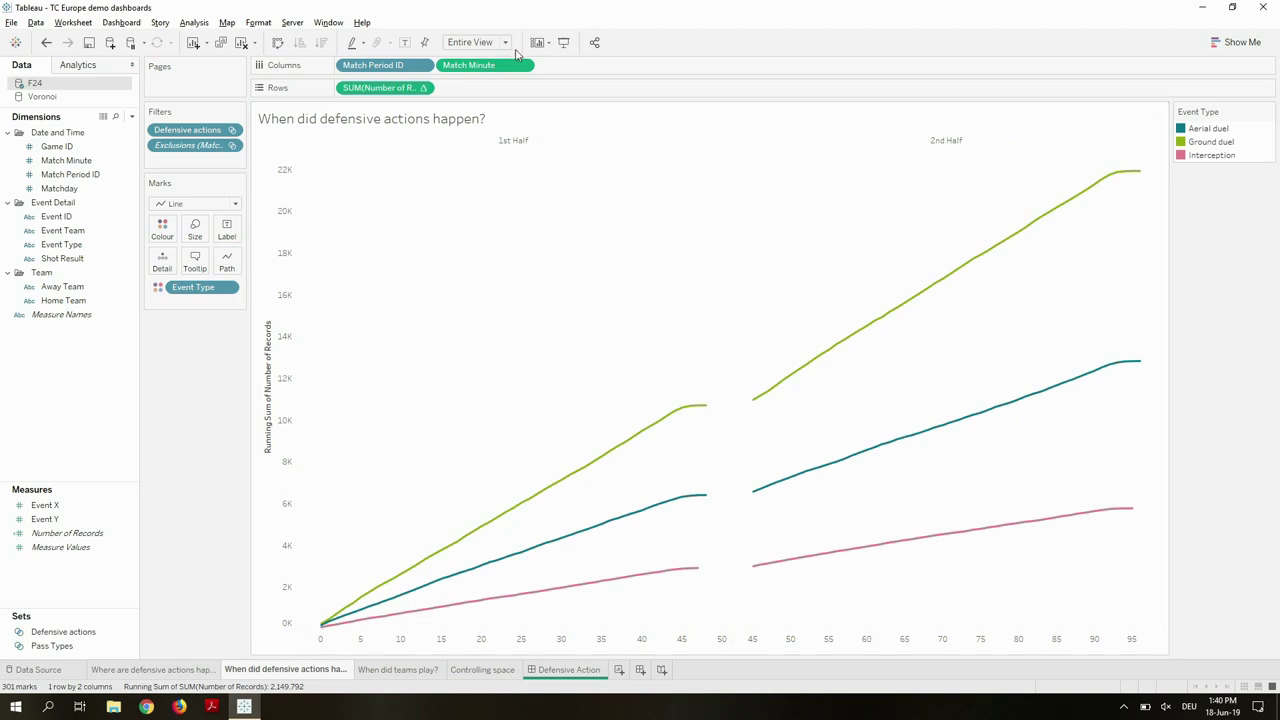
click(422, 88)
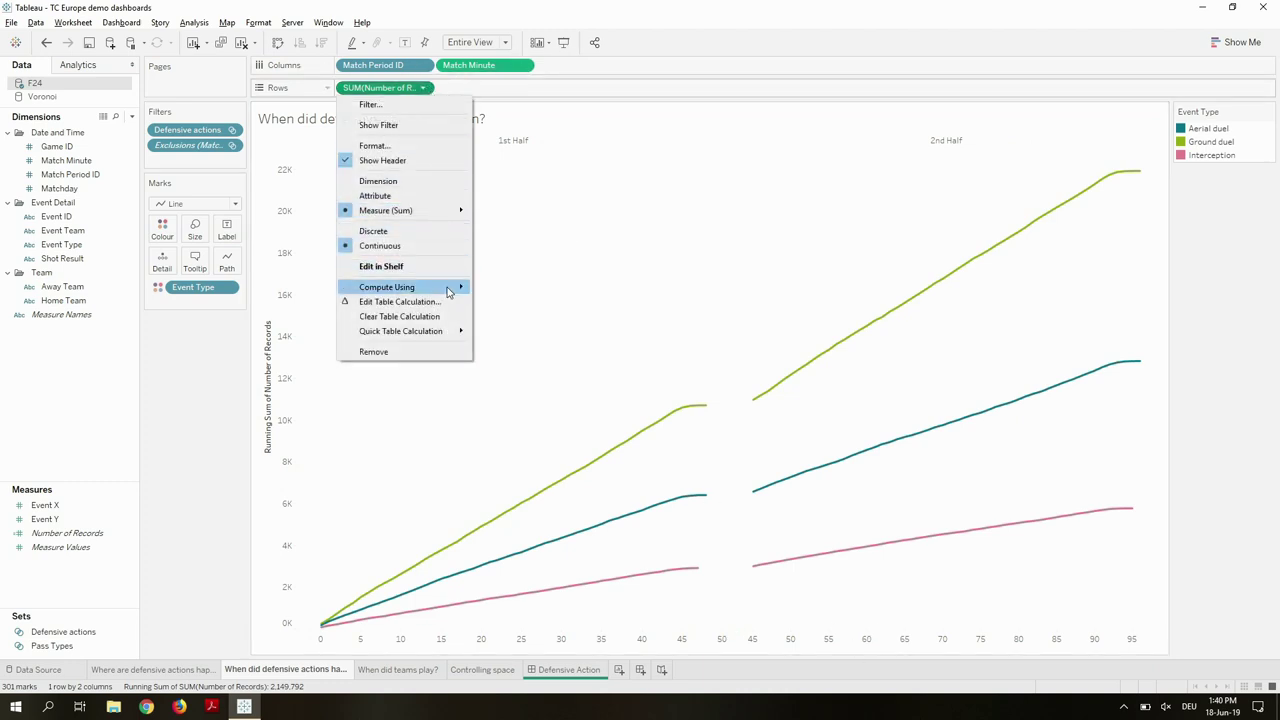
mouse_move(440, 287)
click(512, 303)
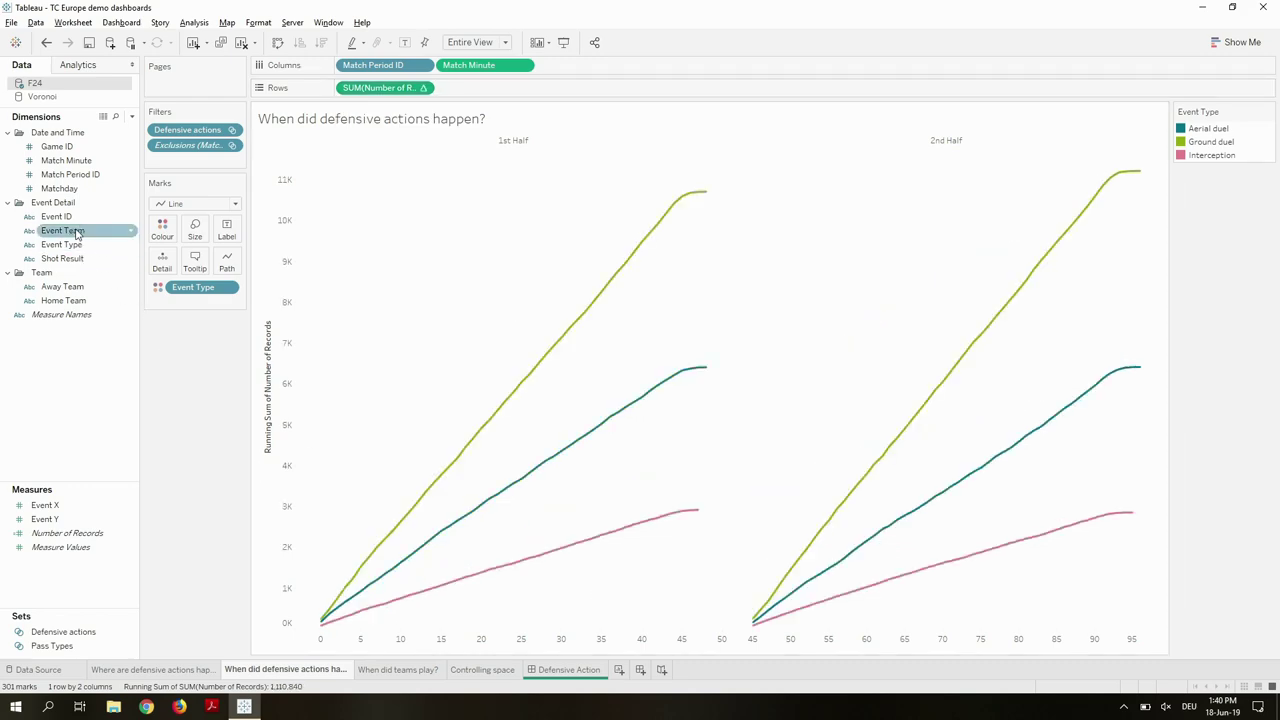
Break the running-total lines down by Event Team as detail
drag(77, 233, 162, 258)
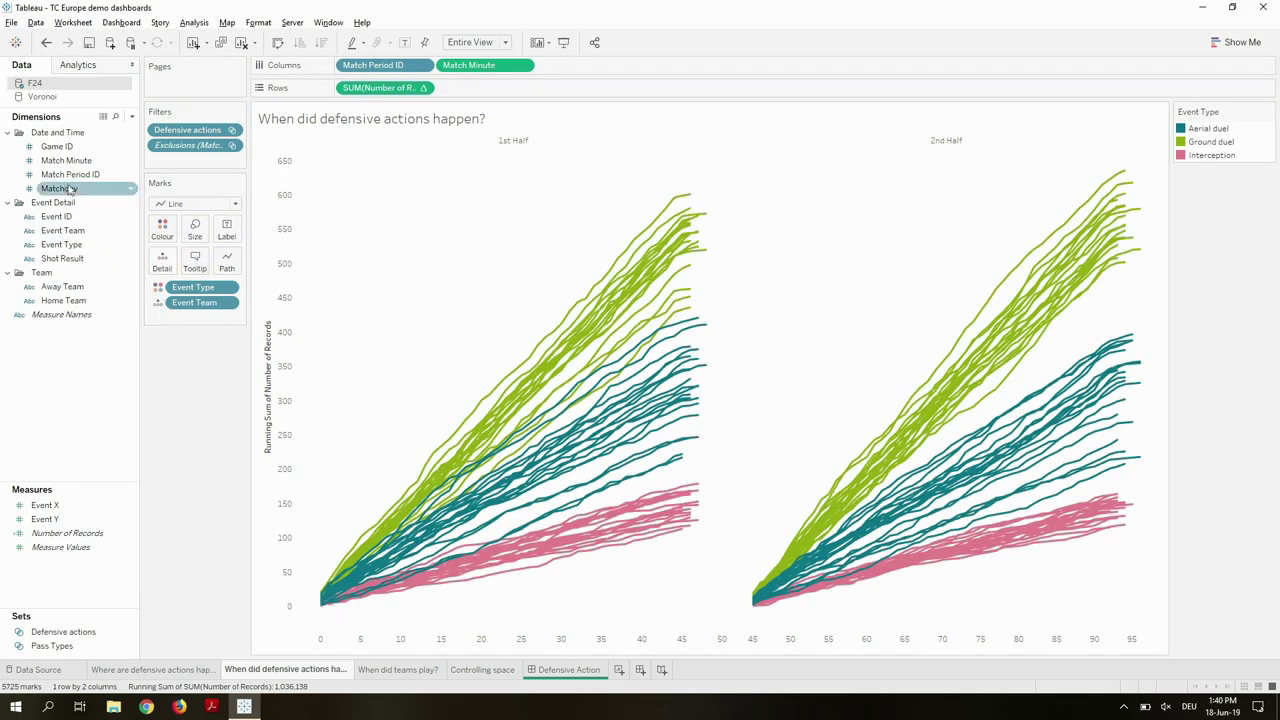
Split the running-total lines further by adding Matchday as detail
drag(68, 190, 162, 266)
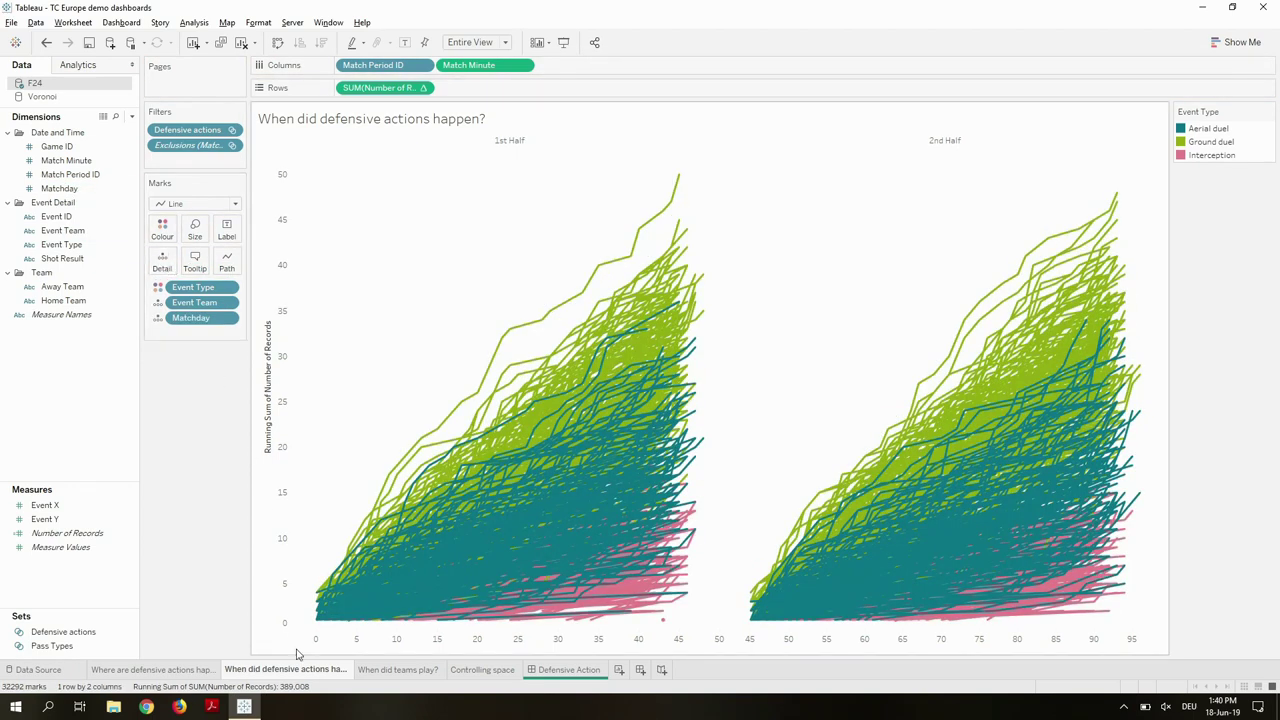
On the "When did teams play?" worksheet, lay out Matchday across the columns and Event Team down the rows
click(390, 672)
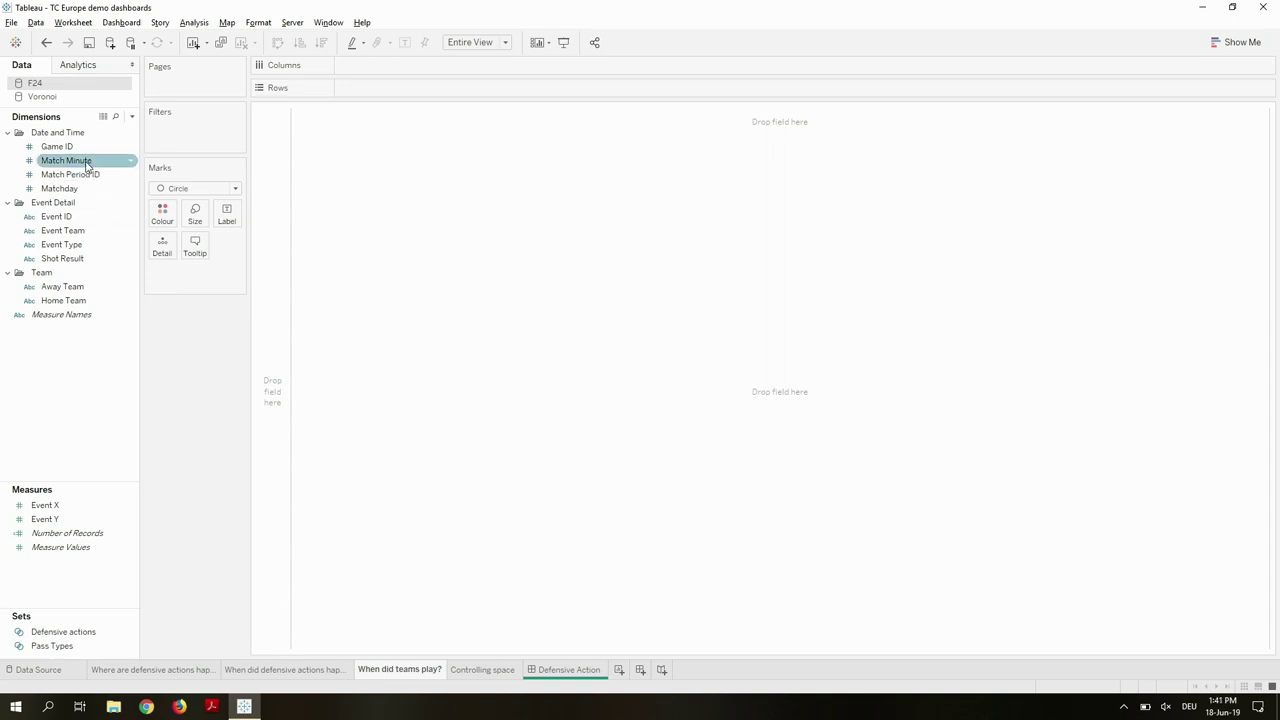
drag(87, 163, 400, 75)
drag(70, 231, 418, 97)
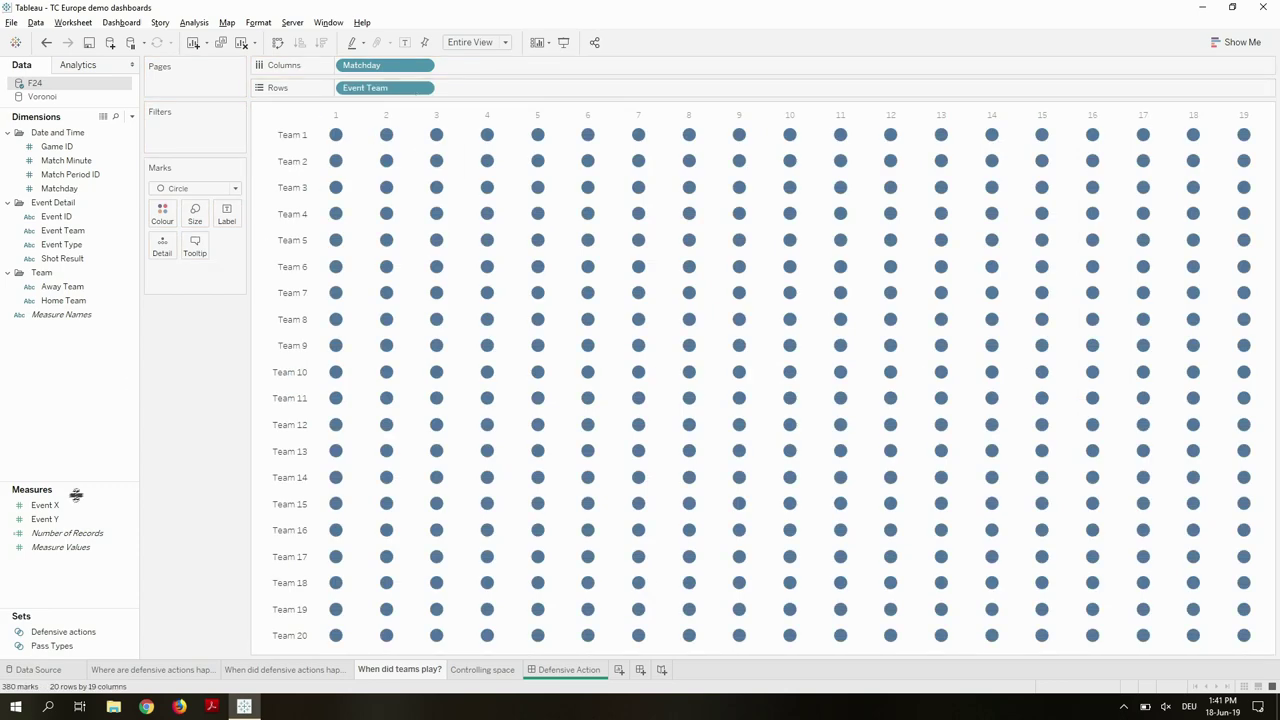
Colour and size the circles by Number of Records and filter the view with the Defensive actions set
mouse_move(65, 533)
mouse_down()
mouse_move(190, 266)
mouse_move(195, 212)
mouse_move(76, 536)
mouse_move(163, 224)
mouse_up()
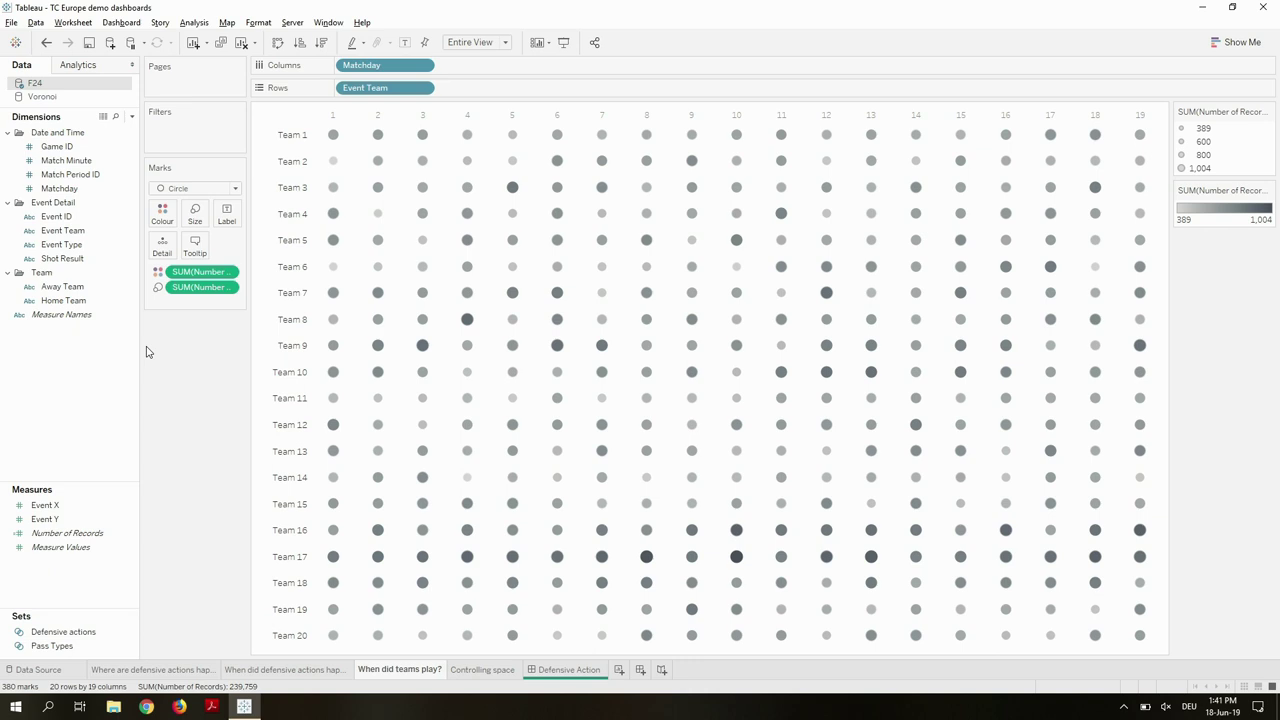
drag(65, 630, 191, 131)
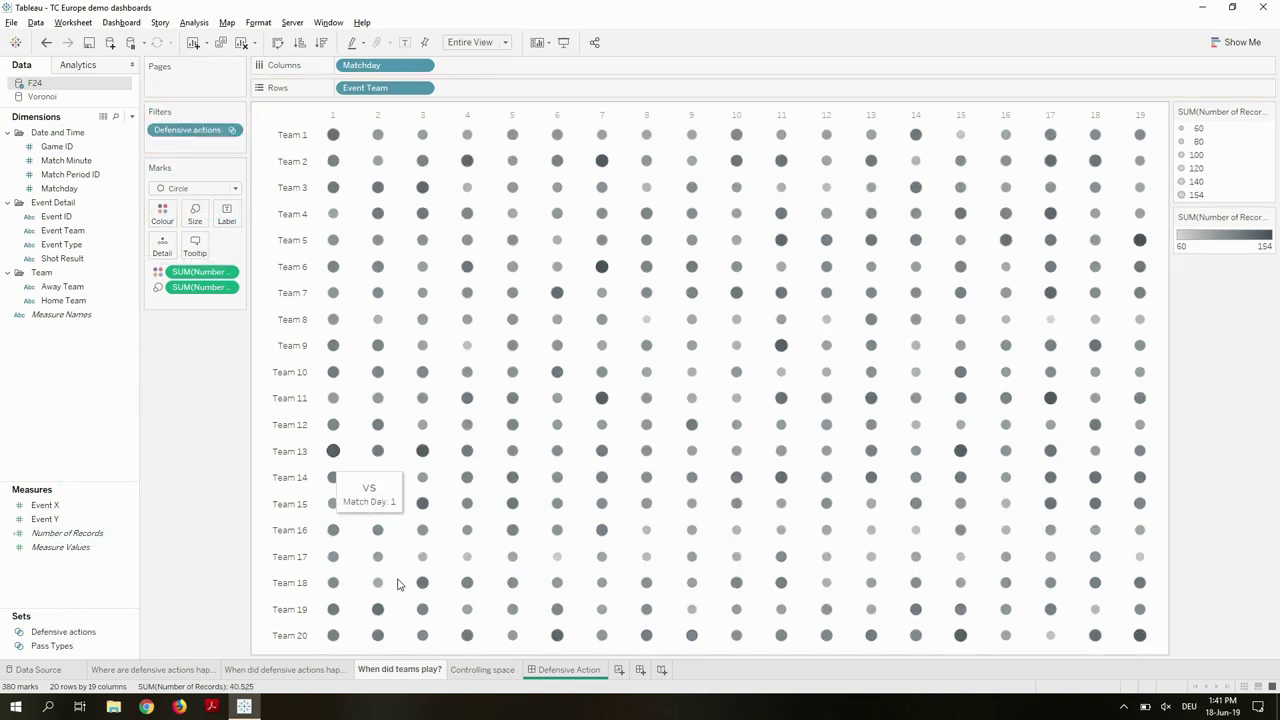
On the Defensive Action dashboard, examine the source sheets, target sheets and trigger of the generated filter action
click(549, 670)
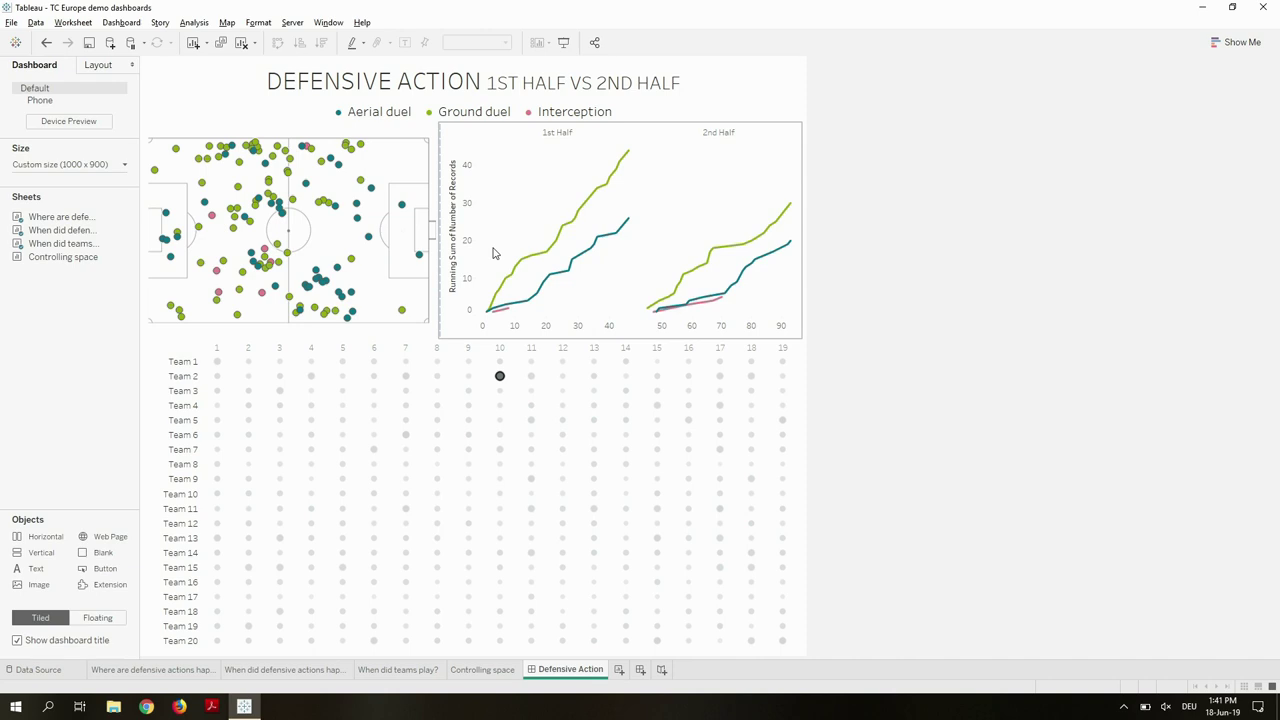
click(121, 22)
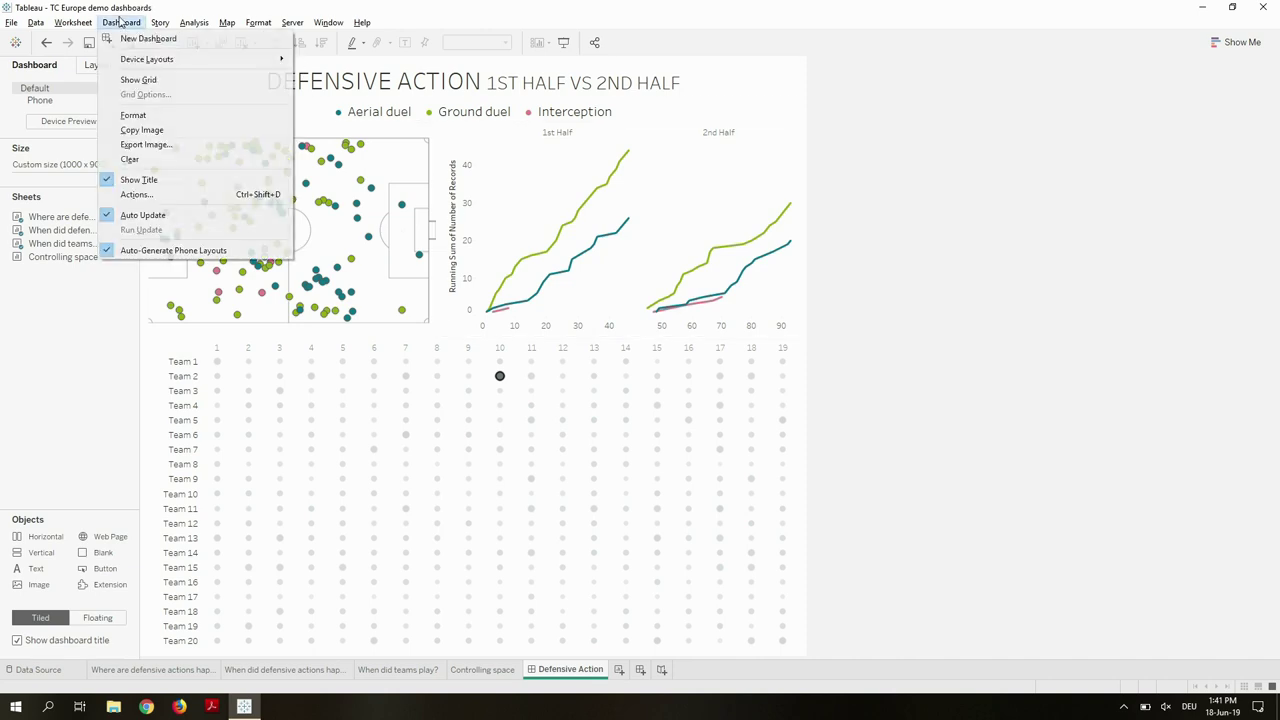
click(502, 387)
click(502, 386)
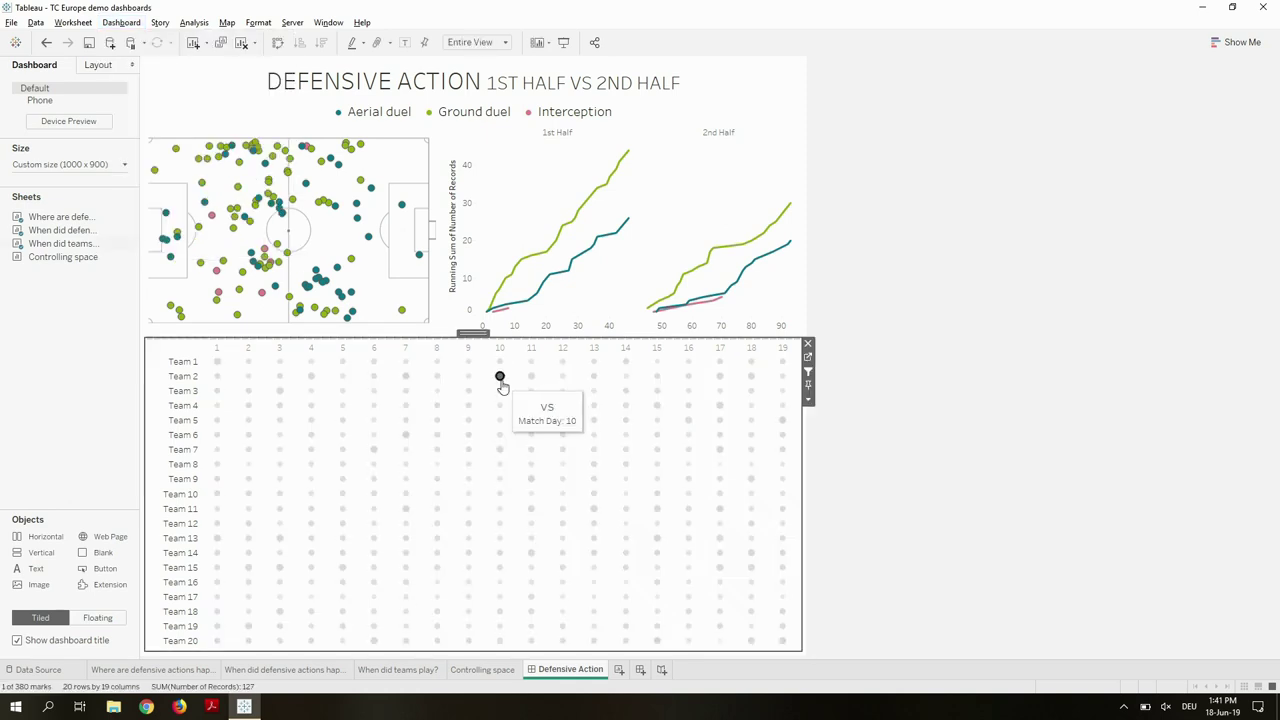
click(121, 22)
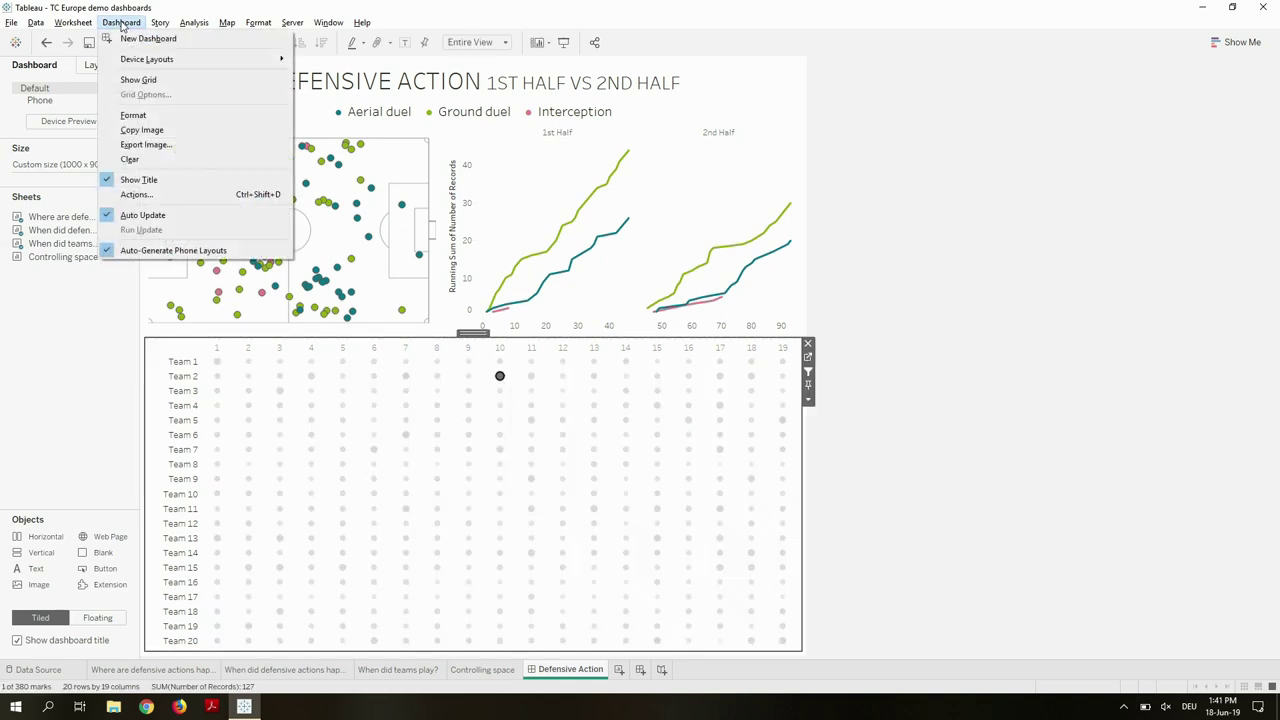
click(140, 201)
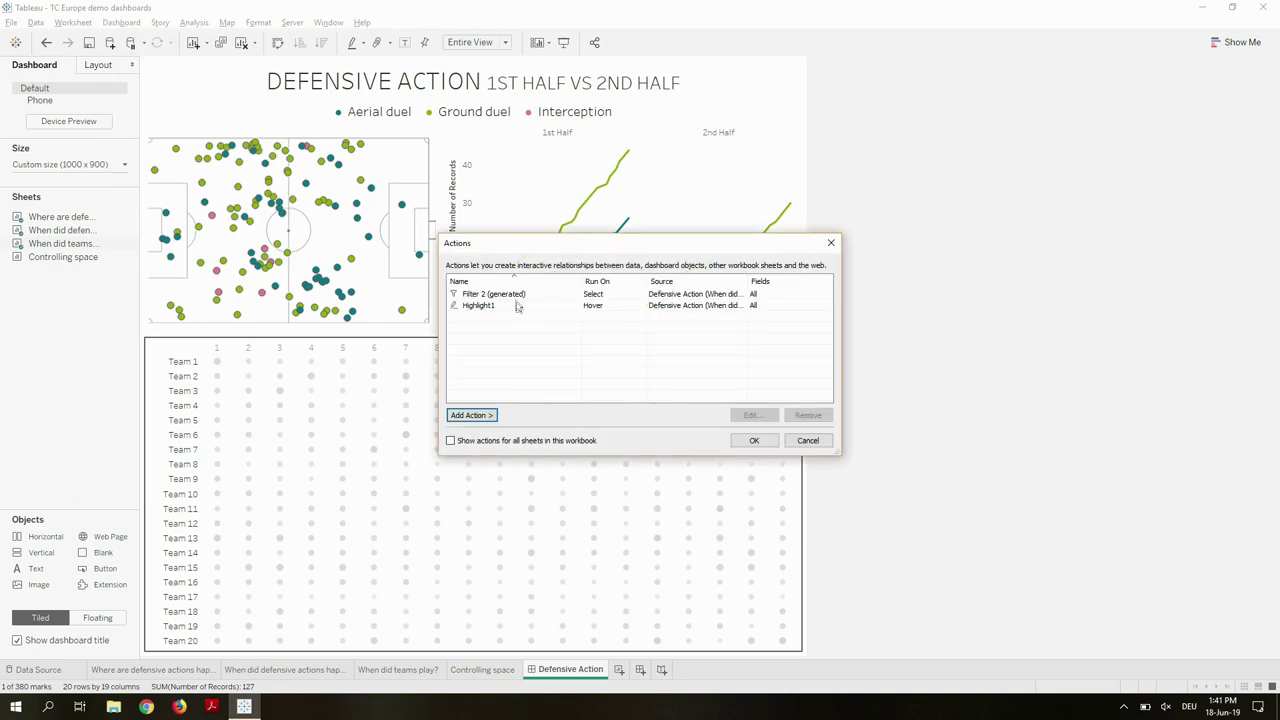
double_click(518, 295)
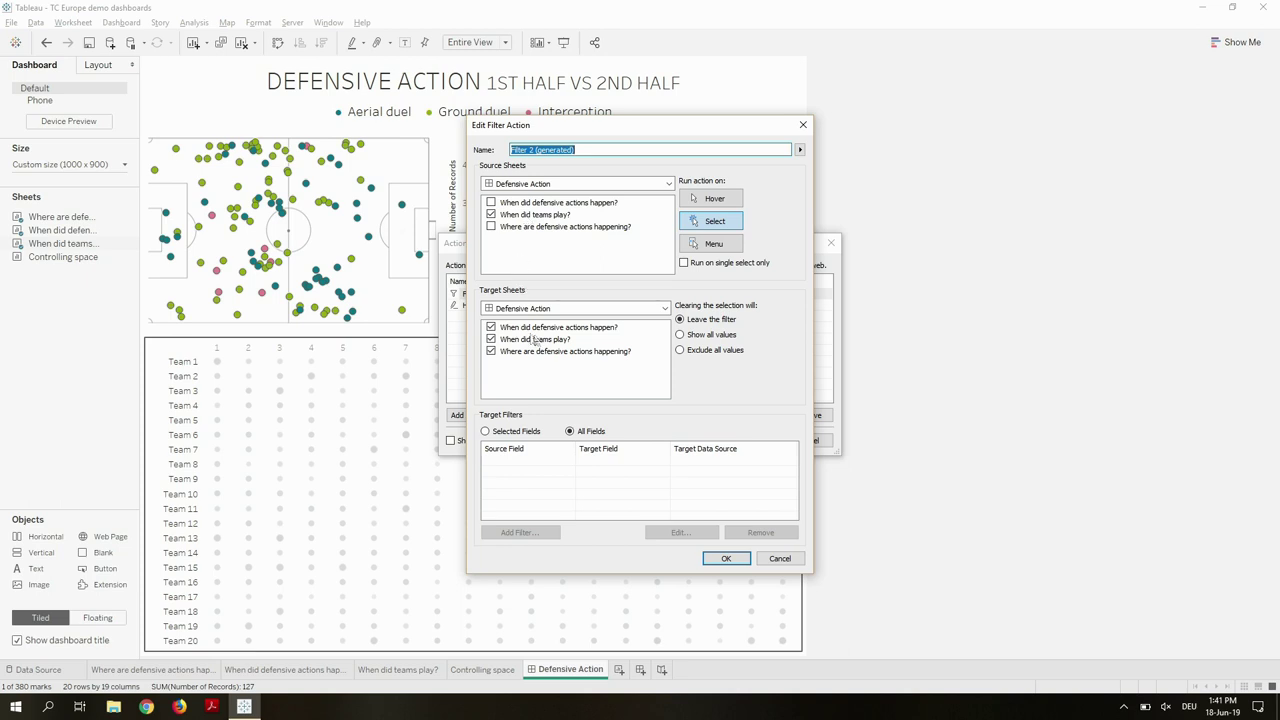
click(722, 558)
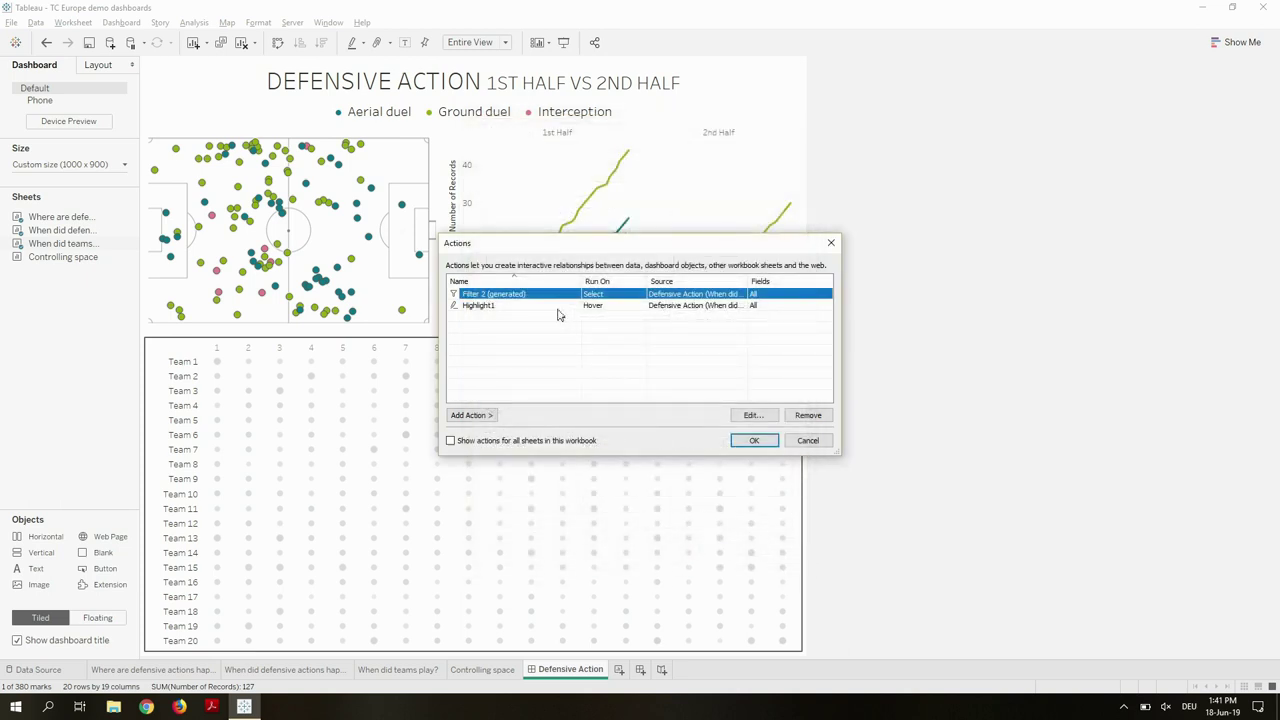
Examine the source, target and trigger settings of the Highlight1 action, then close the dashboard actions
click(558, 307)
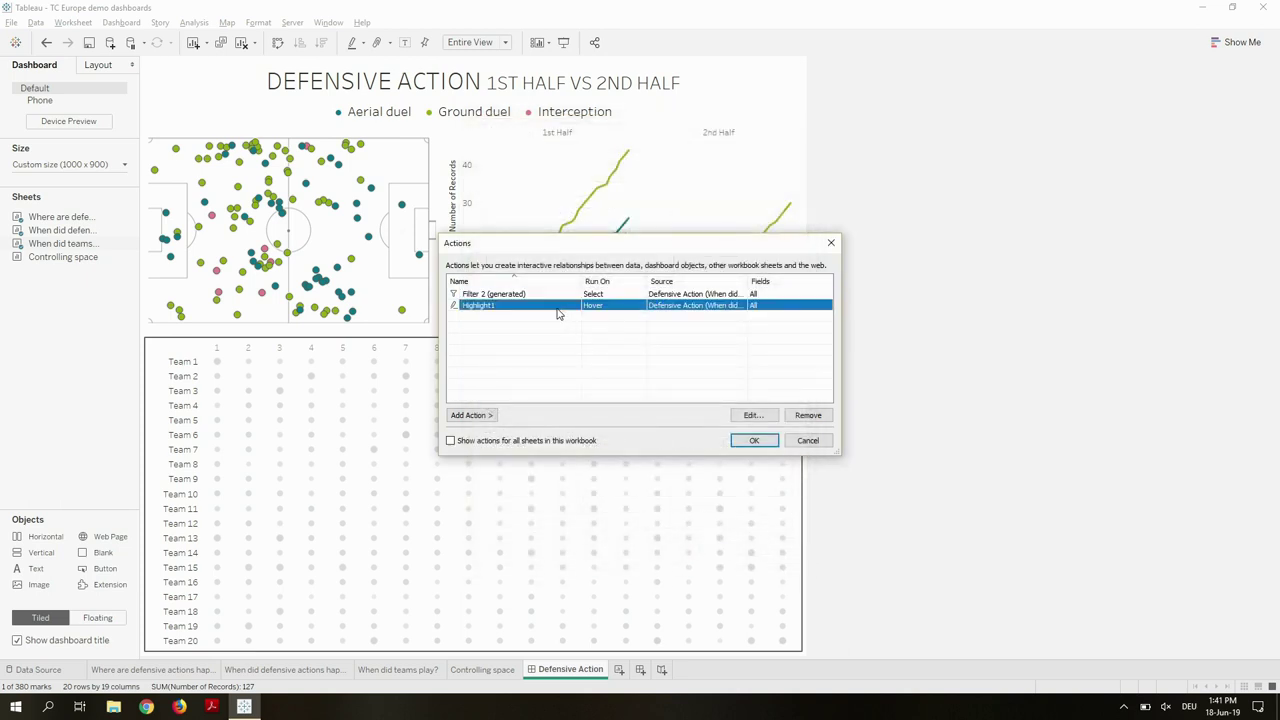
click(751, 416)
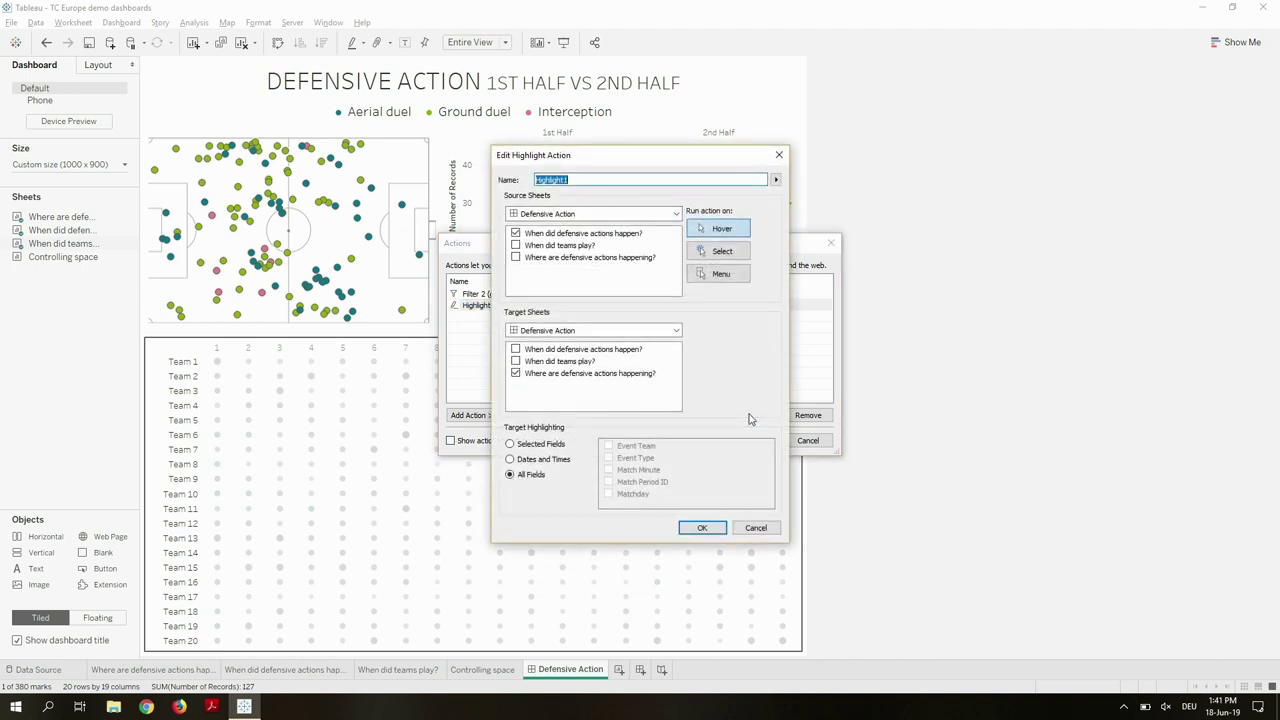
click(703, 526)
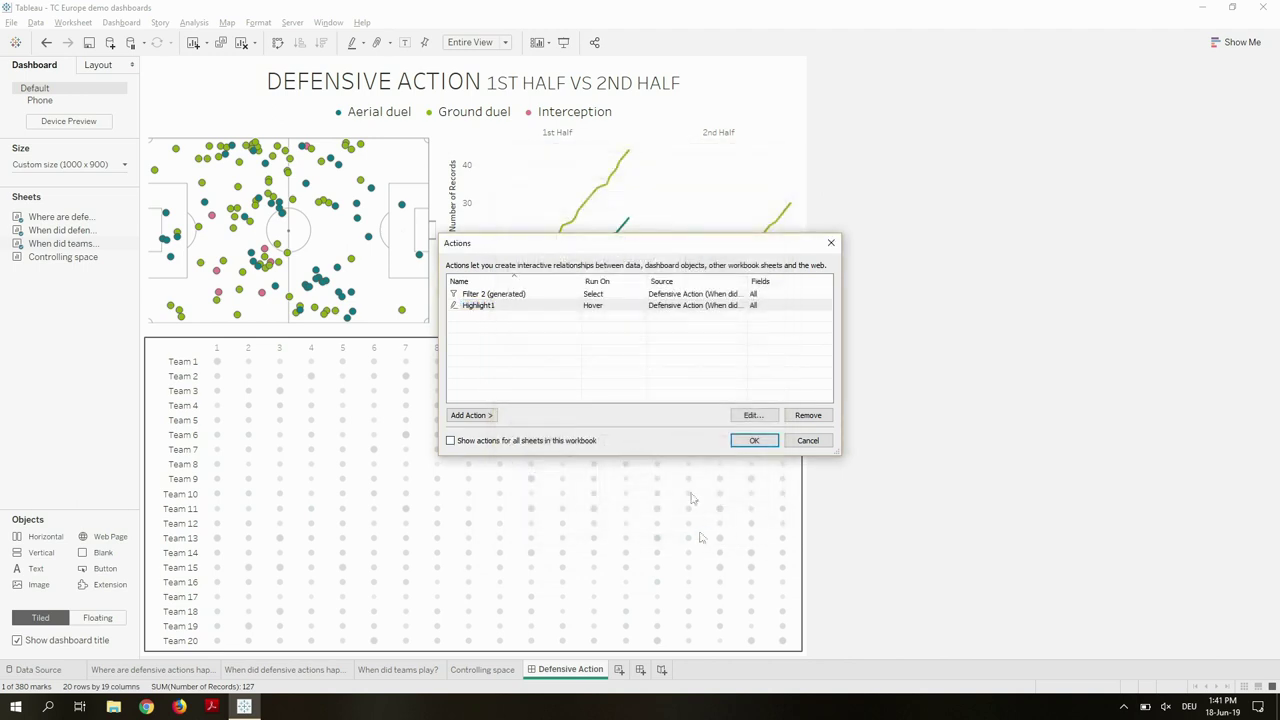
click(754, 440)
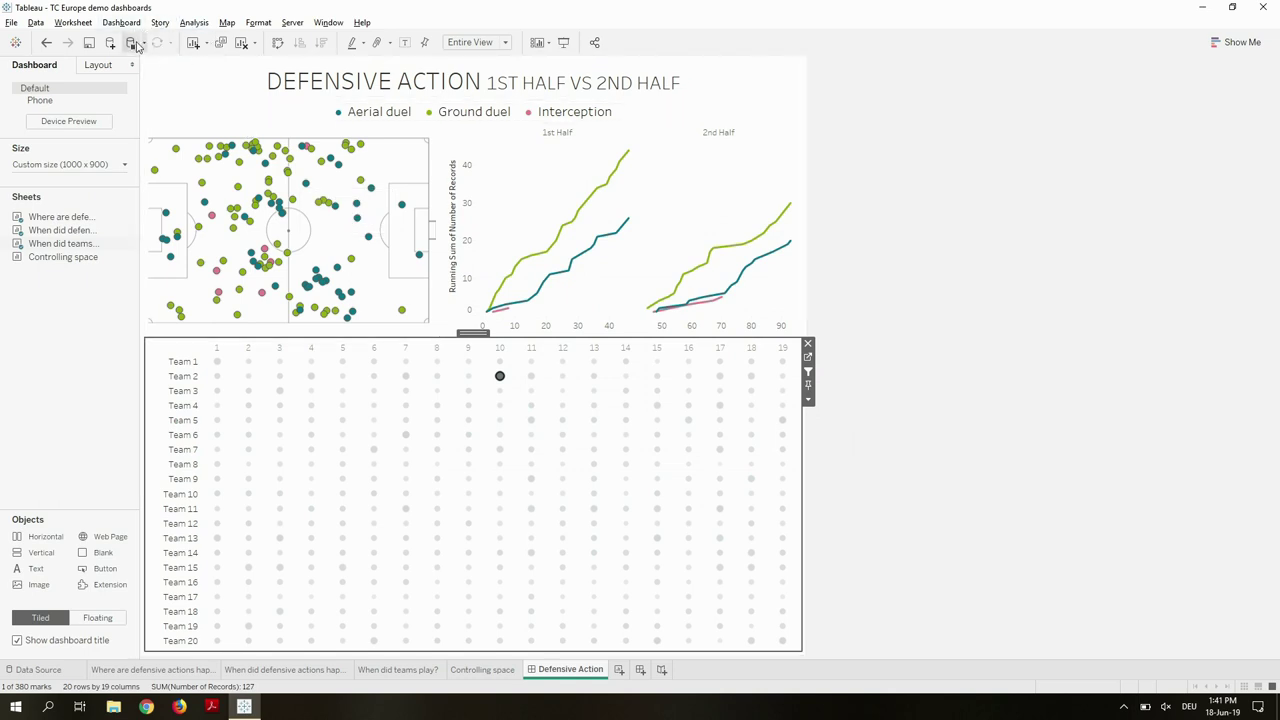
Find PowerPoint through the system search and launch it
mouse_move(510, 277)
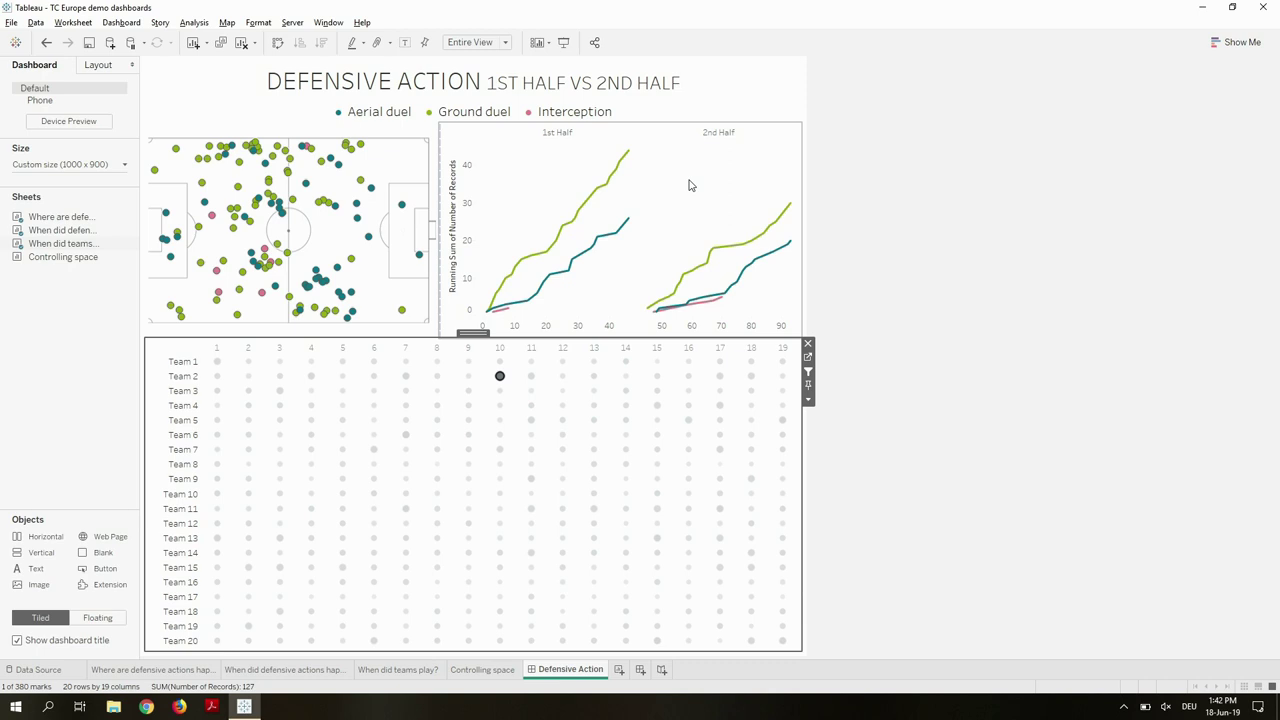
key(super)
text(powe)
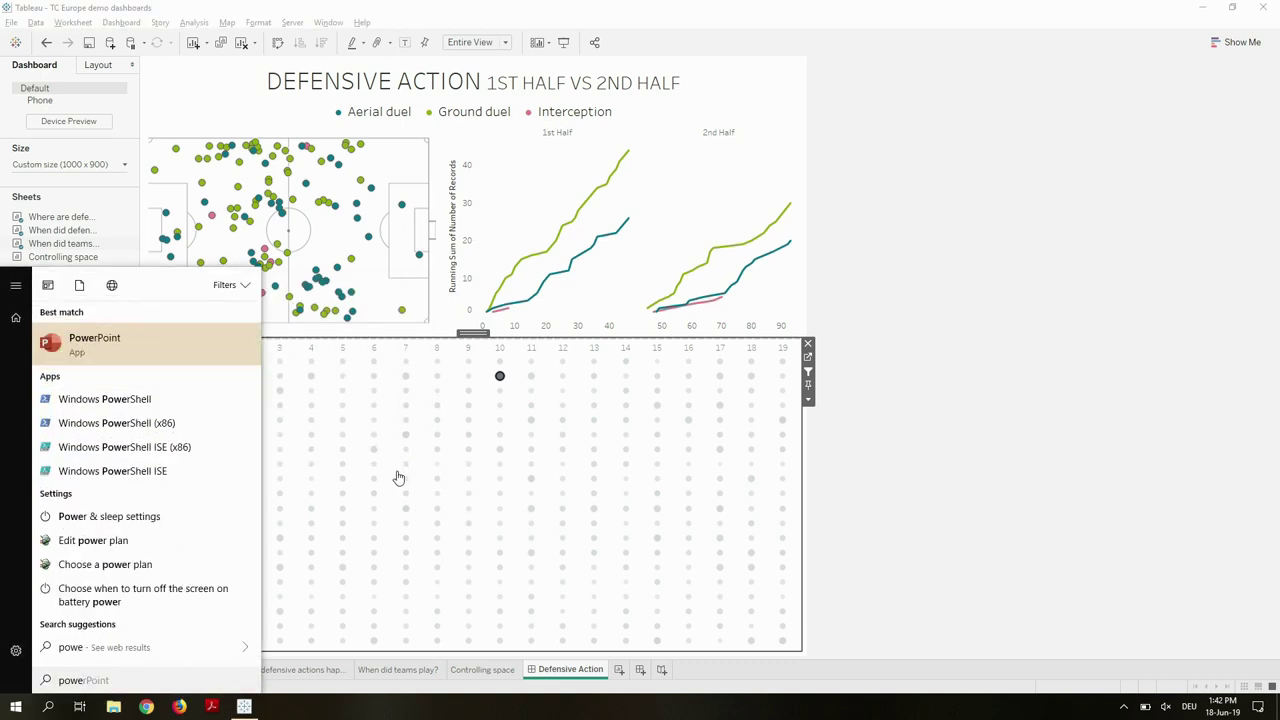
key(Return)
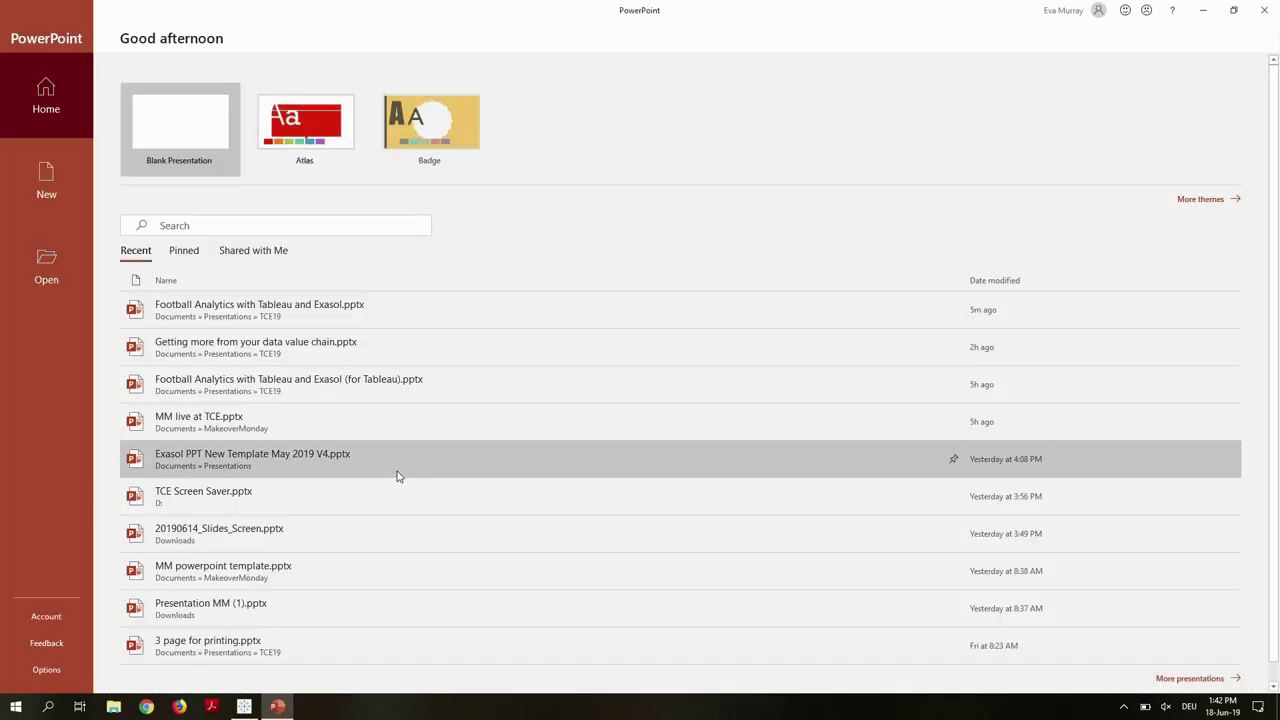
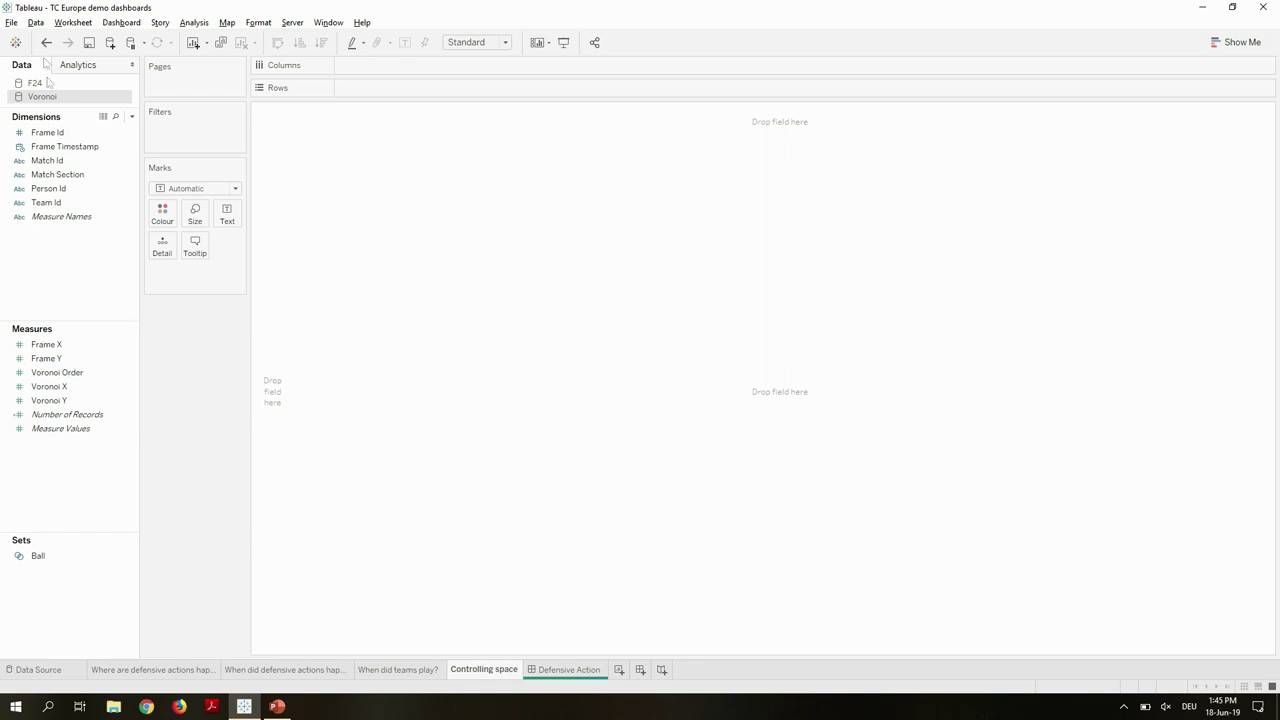
On the Controlling space worksheet, page the view by Frame Id, adding all members
drag(50, 133, 183, 99)
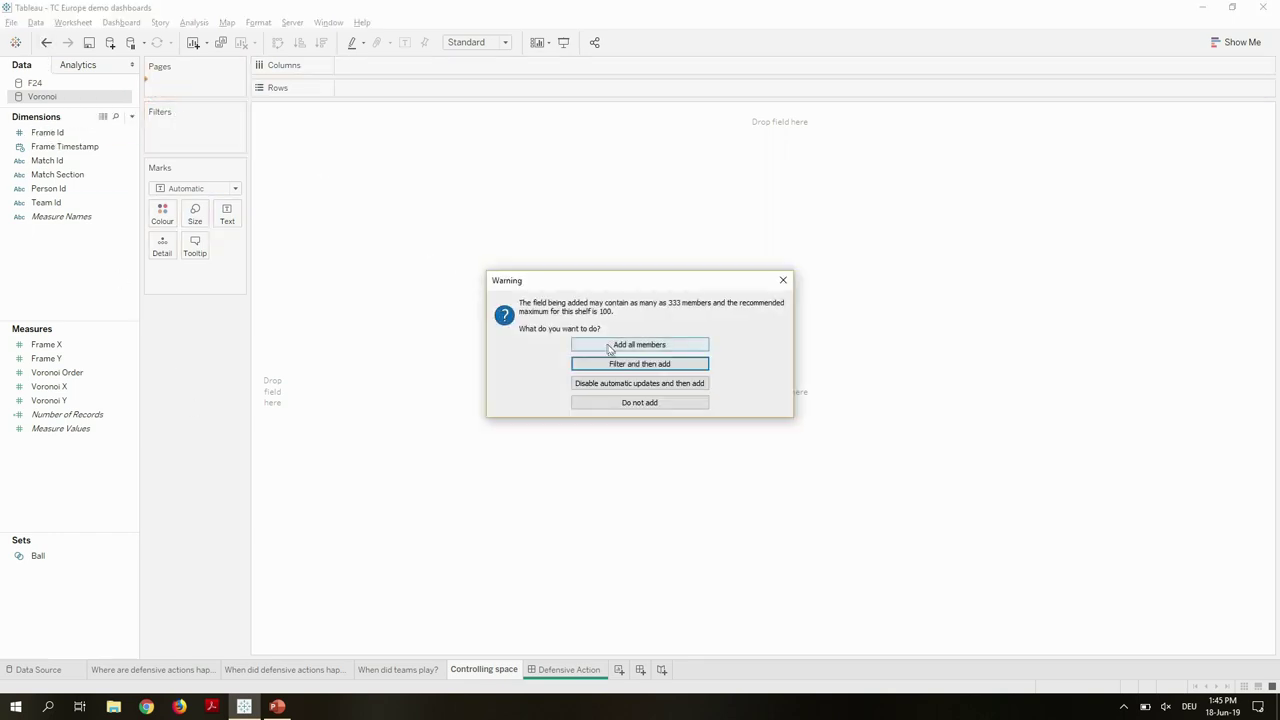
click(607, 346)
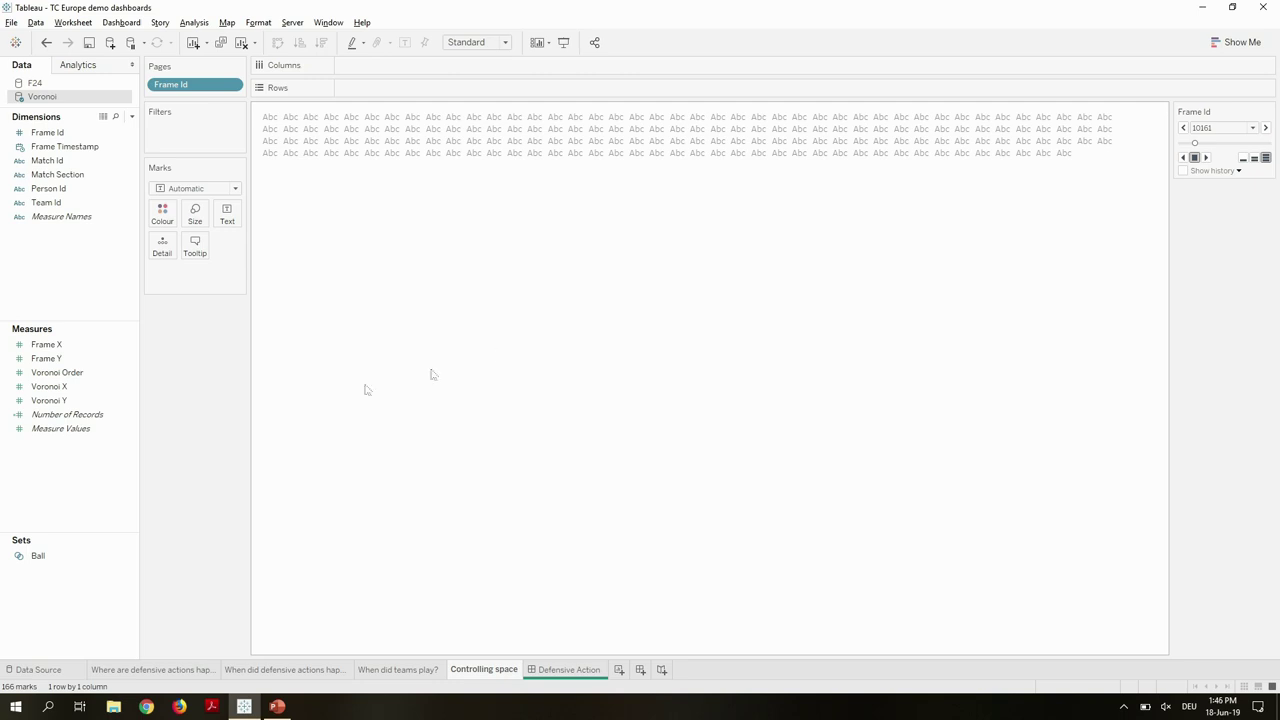
Plot Frame X in columns against Frame Y in rows on the pitch and colour the marks by Team Id
drag(49, 386, 385, 66)
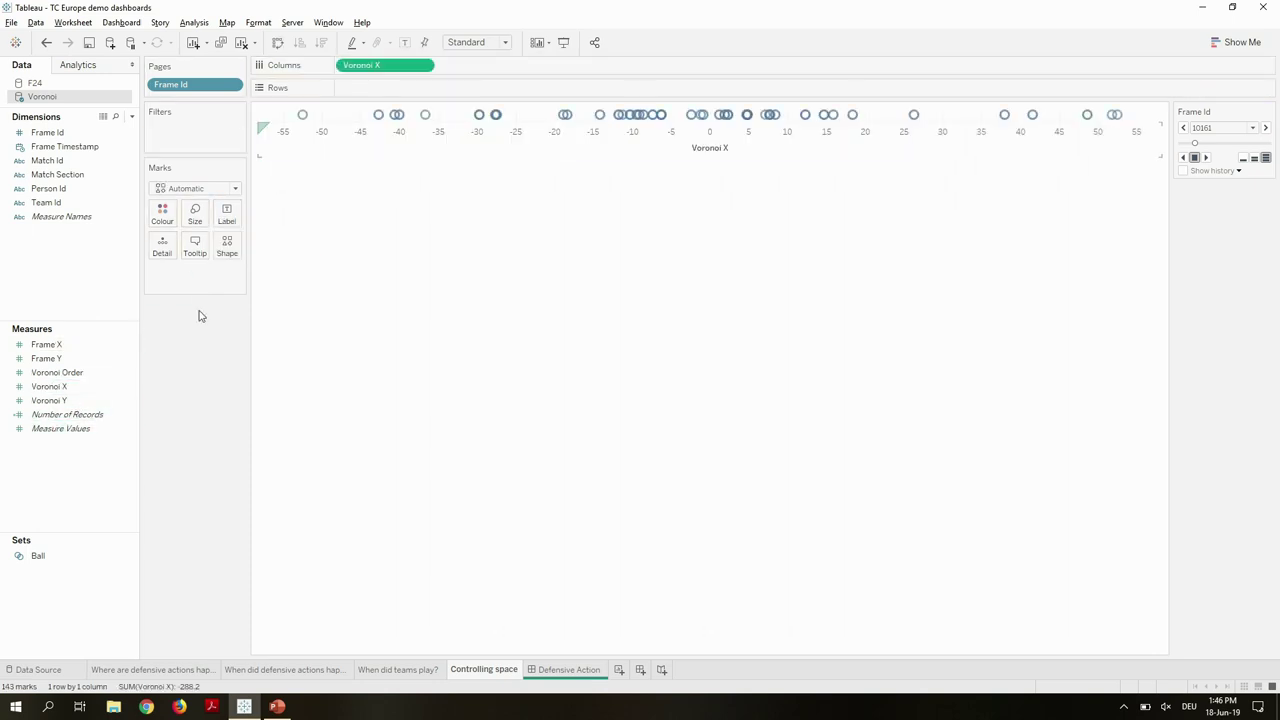
key(ctrl+z)
drag(46, 344, 366, 66)
drag(40, 357, 369, 90)
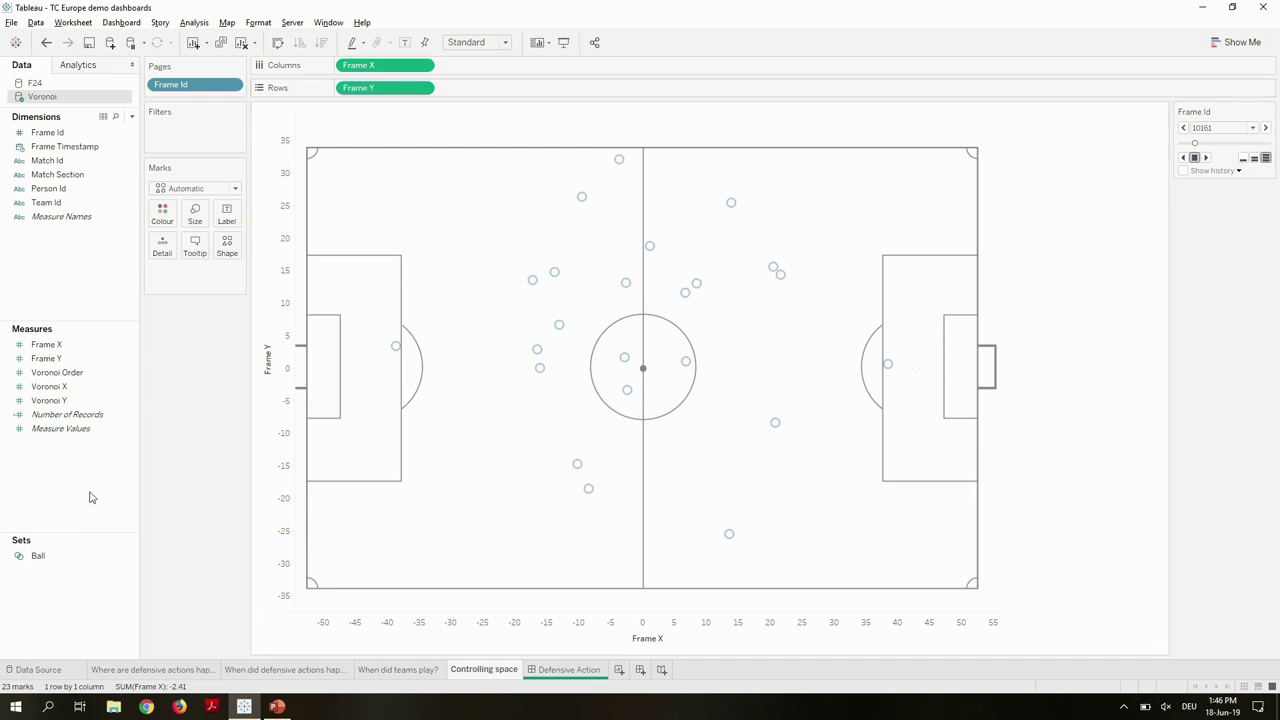
click(65, 204)
drag(65, 207, 163, 220)
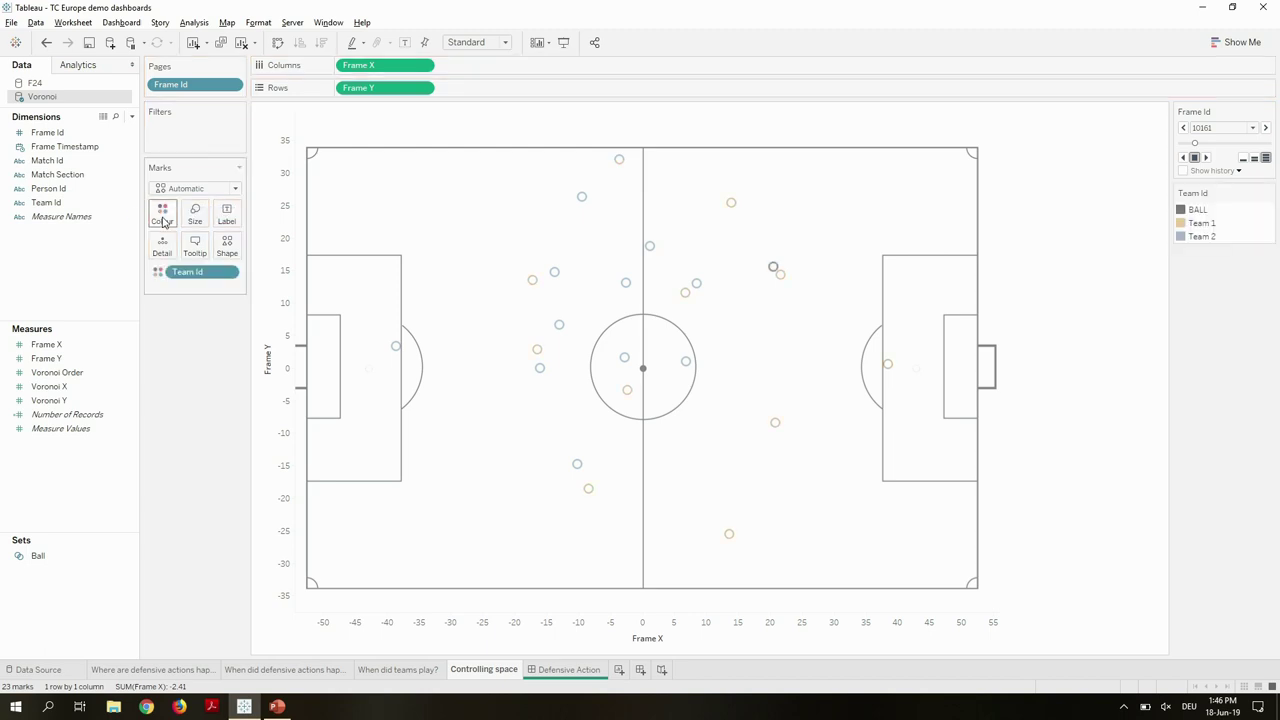
Add Voronoi X to the columns and Voronoi Y to the rows, making each a dual axis with its Frame counterpart
drag(48, 386, 471, 74)
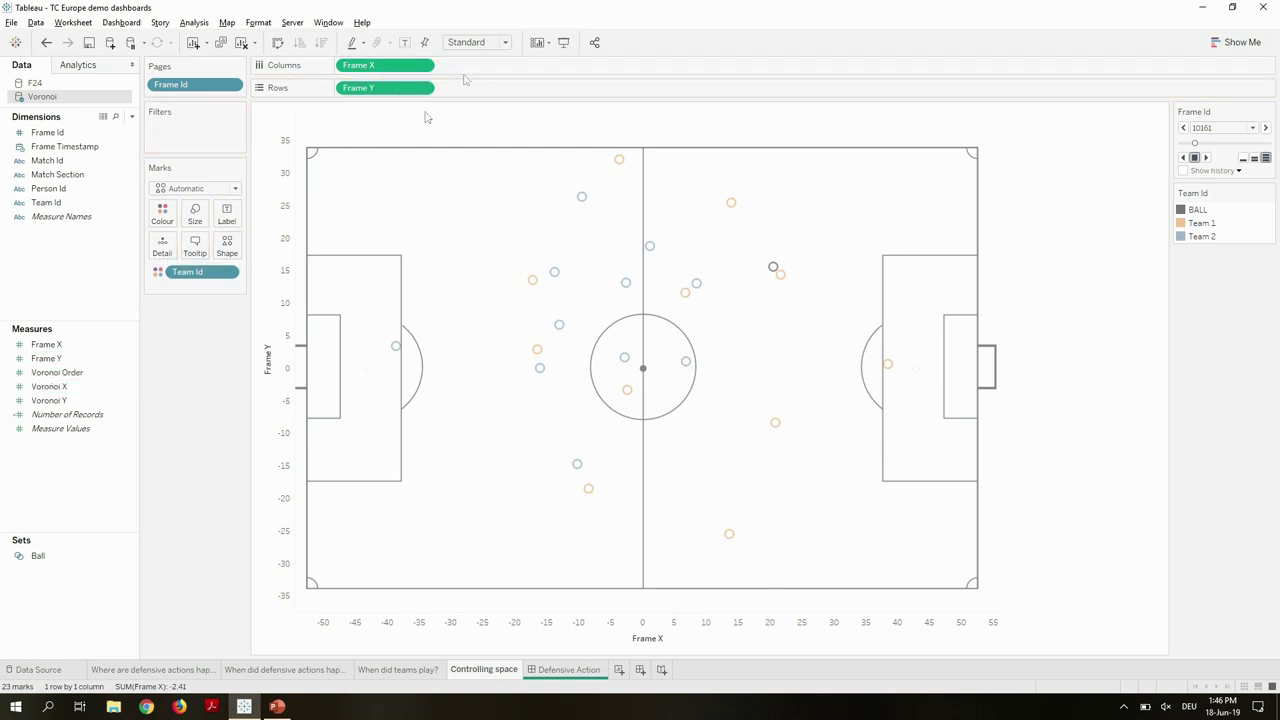
drag(78, 402, 488, 94)
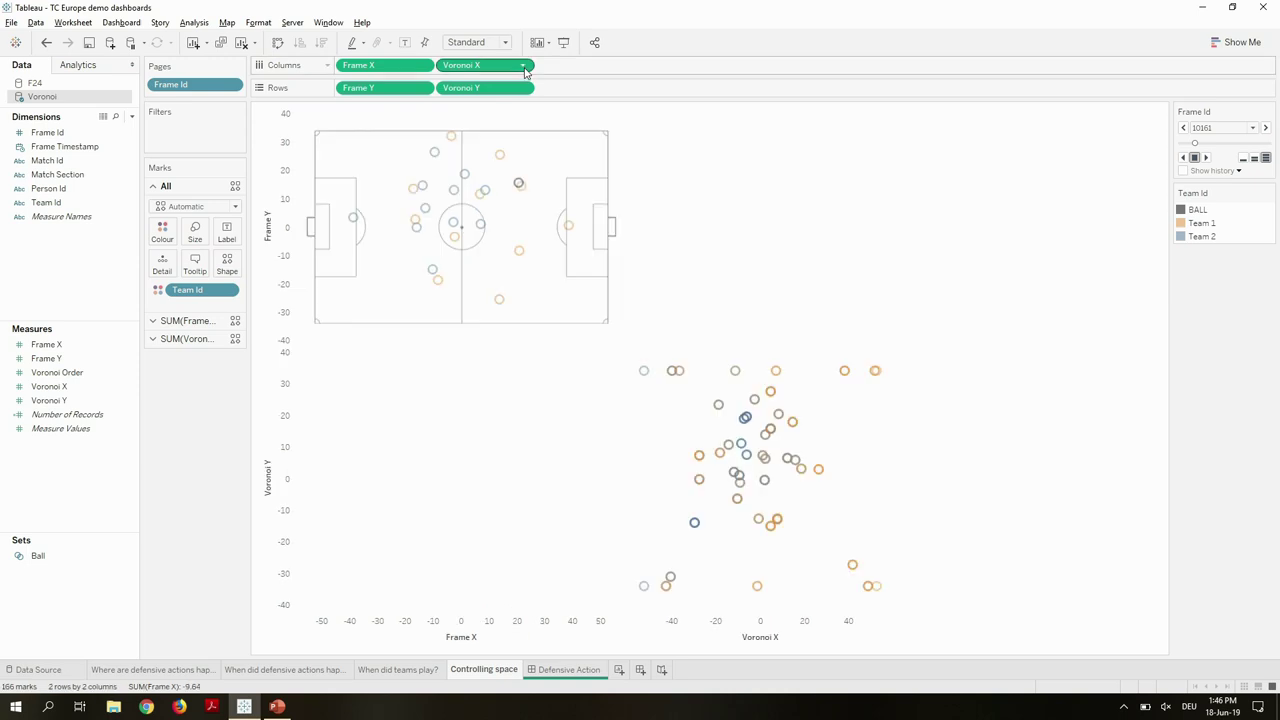
click(522, 65)
click(476, 314)
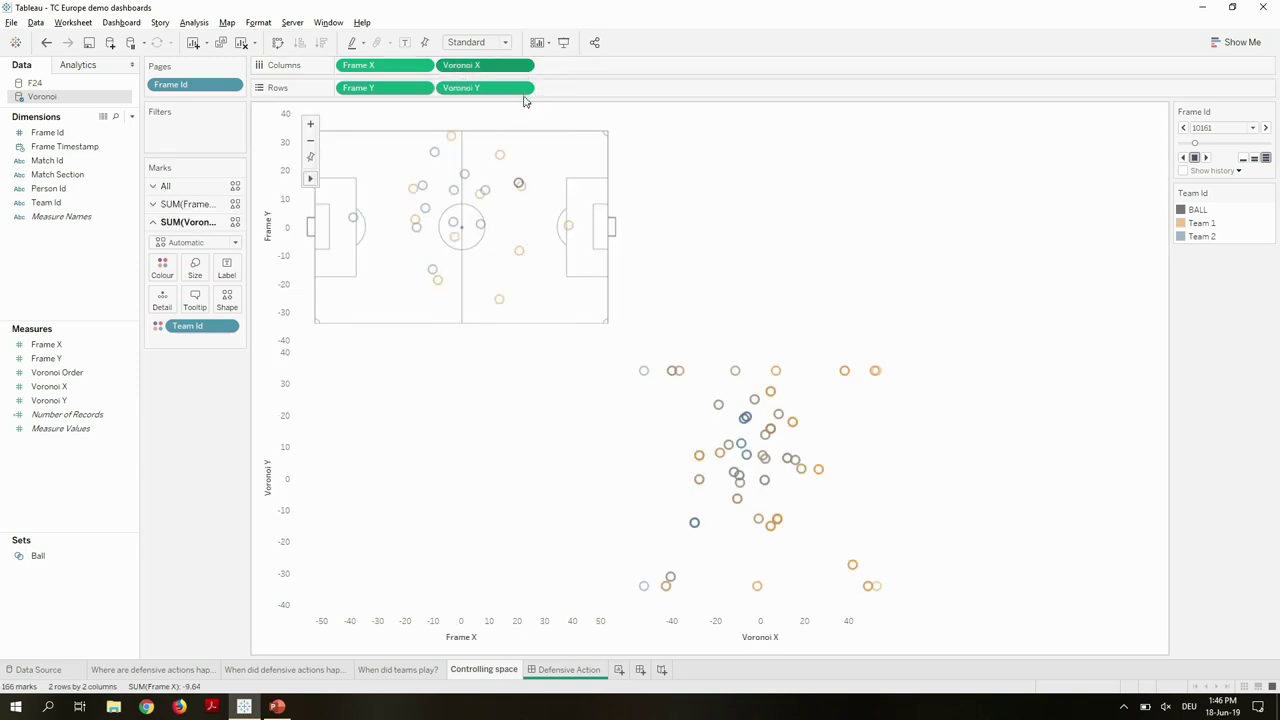
click(521, 88)
click(483, 336)
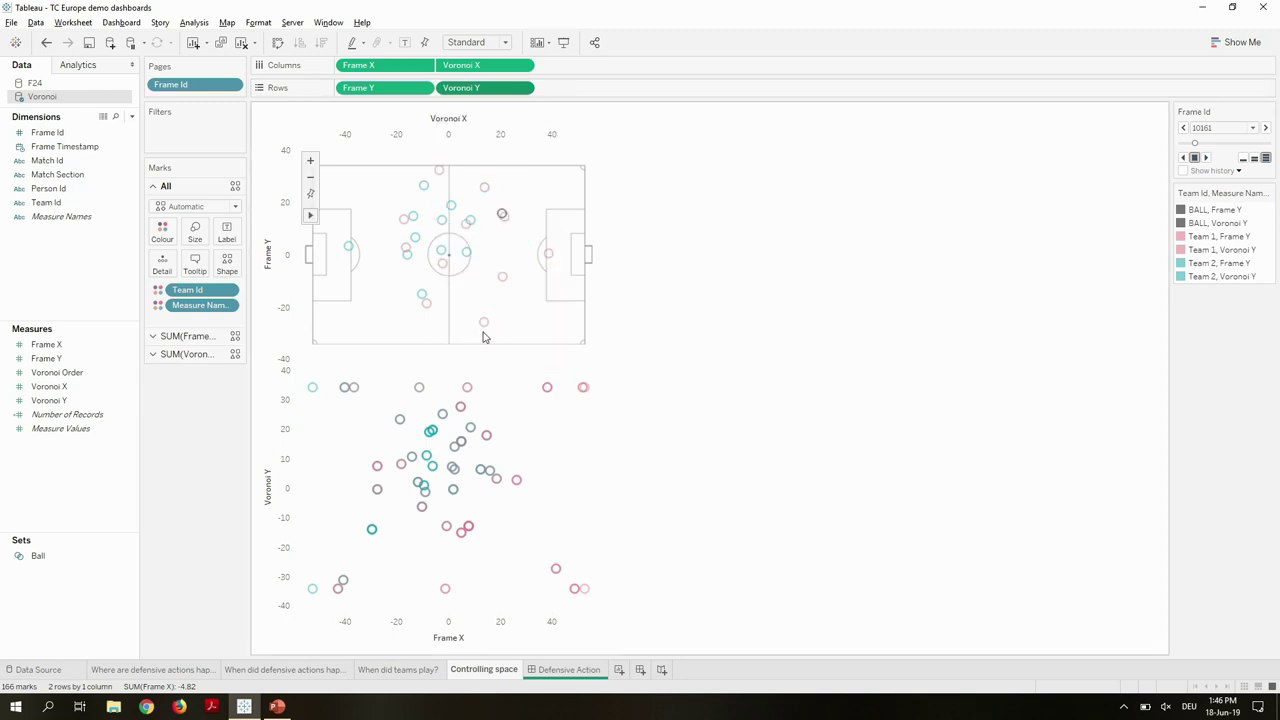
Hide the headers of the horizontal and vertical axes around the pitch
right_click(293, 306)
click(331, 424)
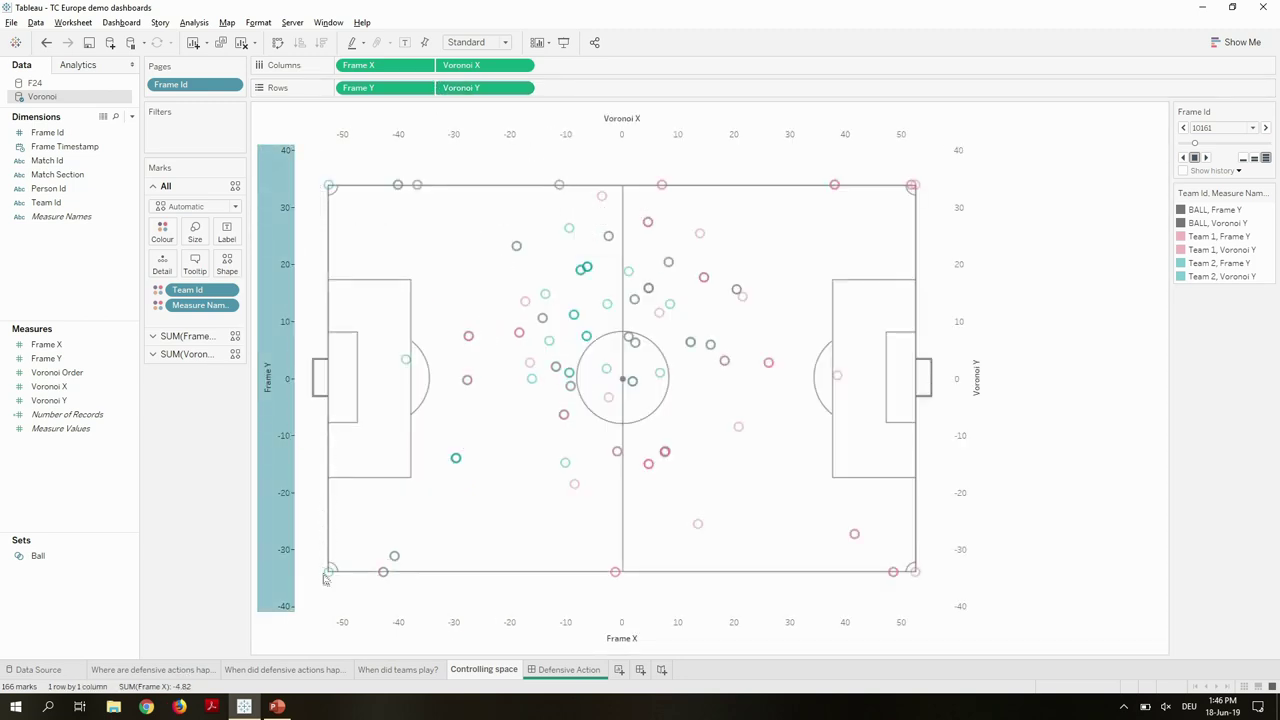
right_click(343, 625)
click(379, 600)
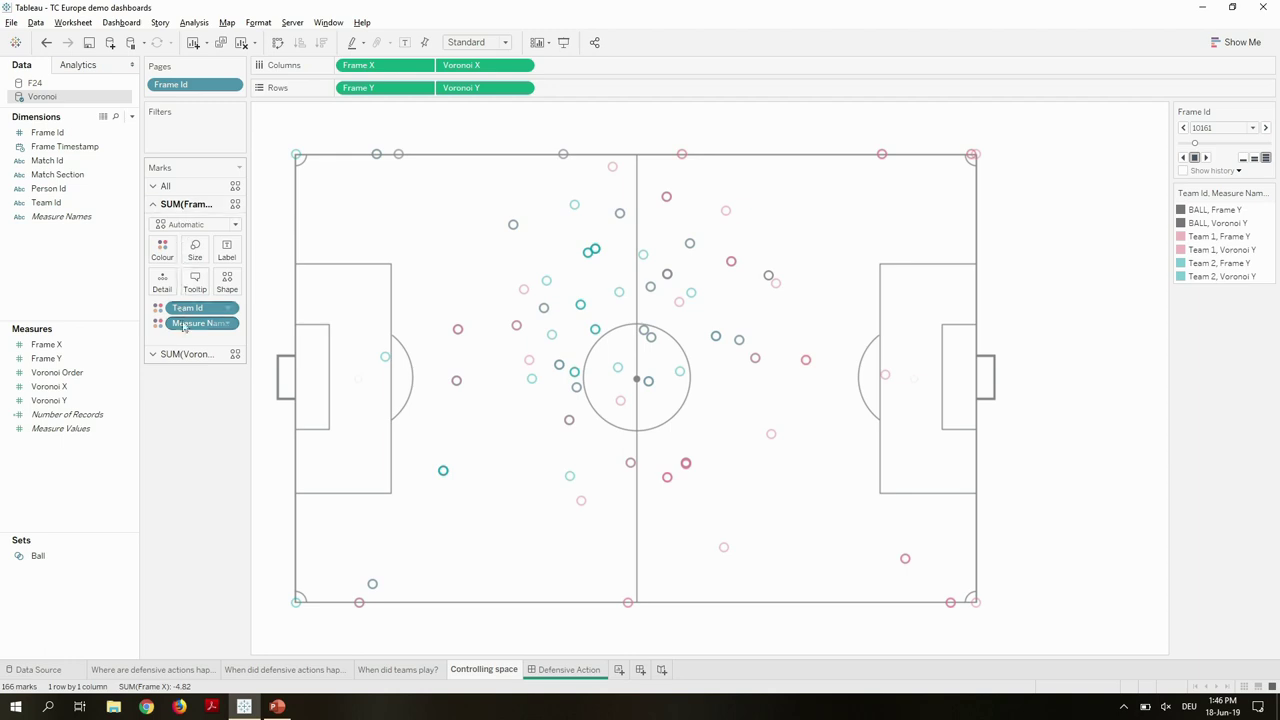
Vary the Frame marks' shape by Team Id and change the Voronoi marks' type to Polygon
drag(55, 216, 217, 363)
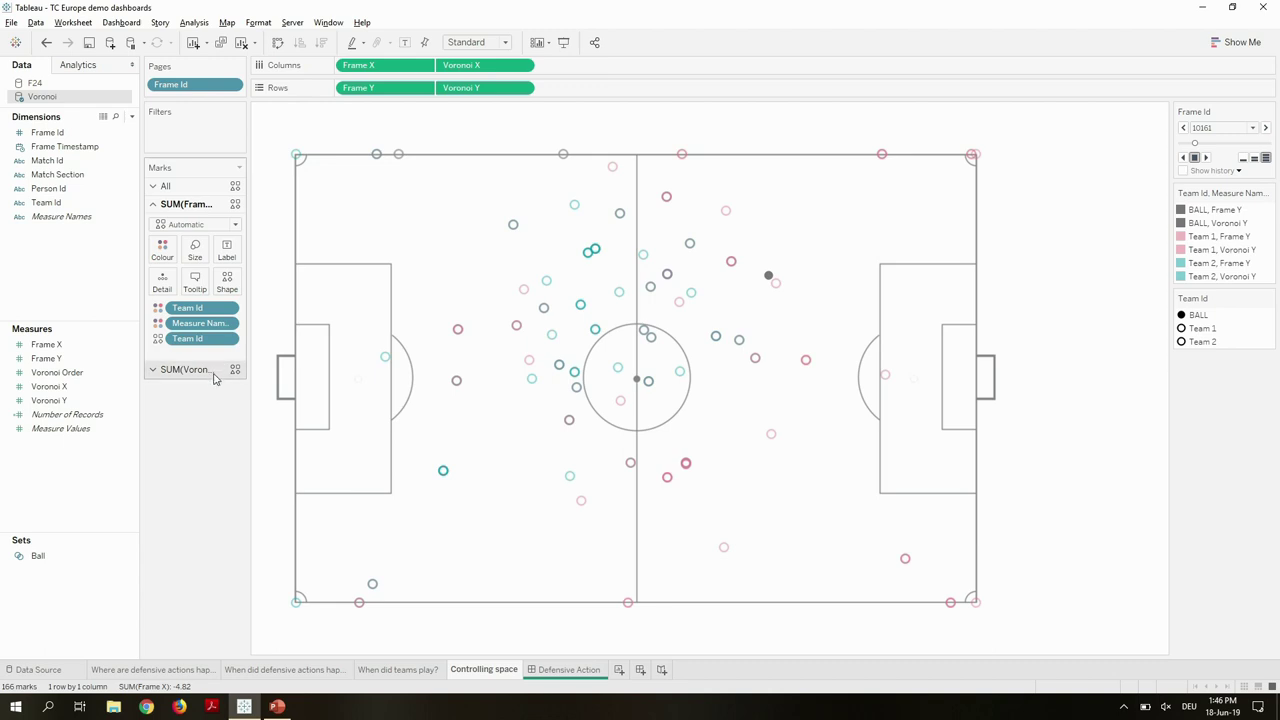
click(213, 372)
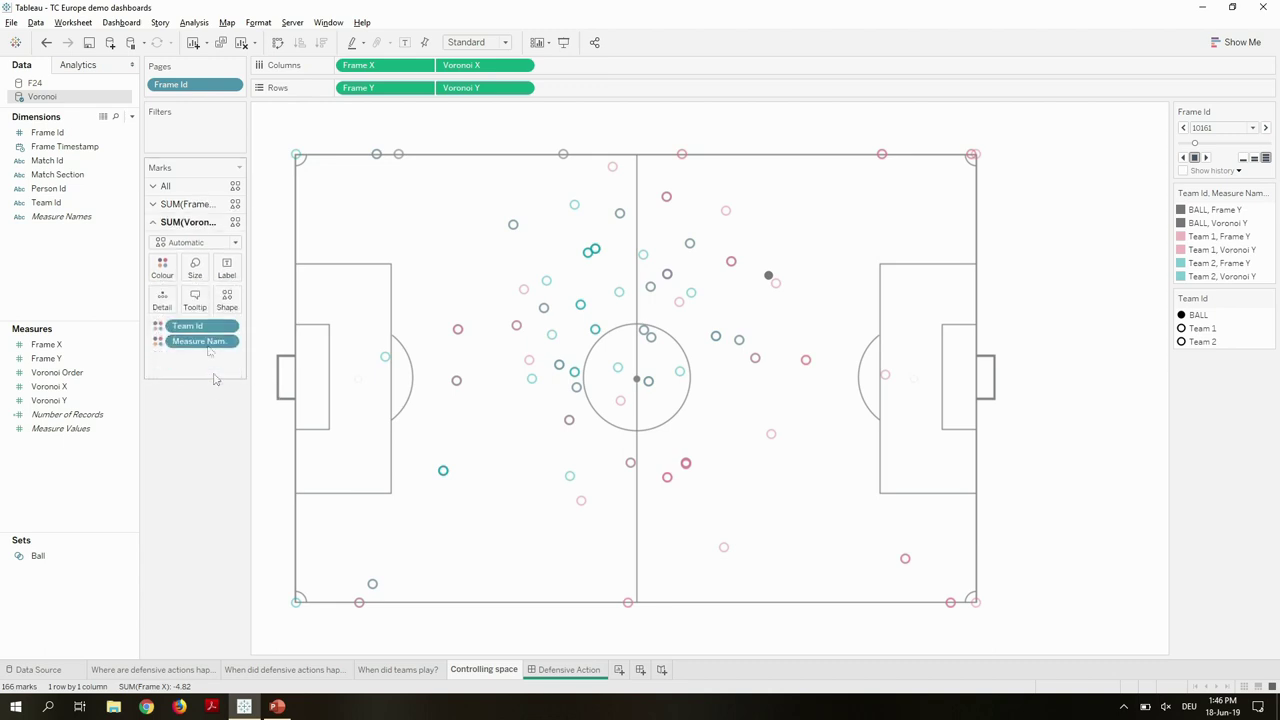
click(205, 243)
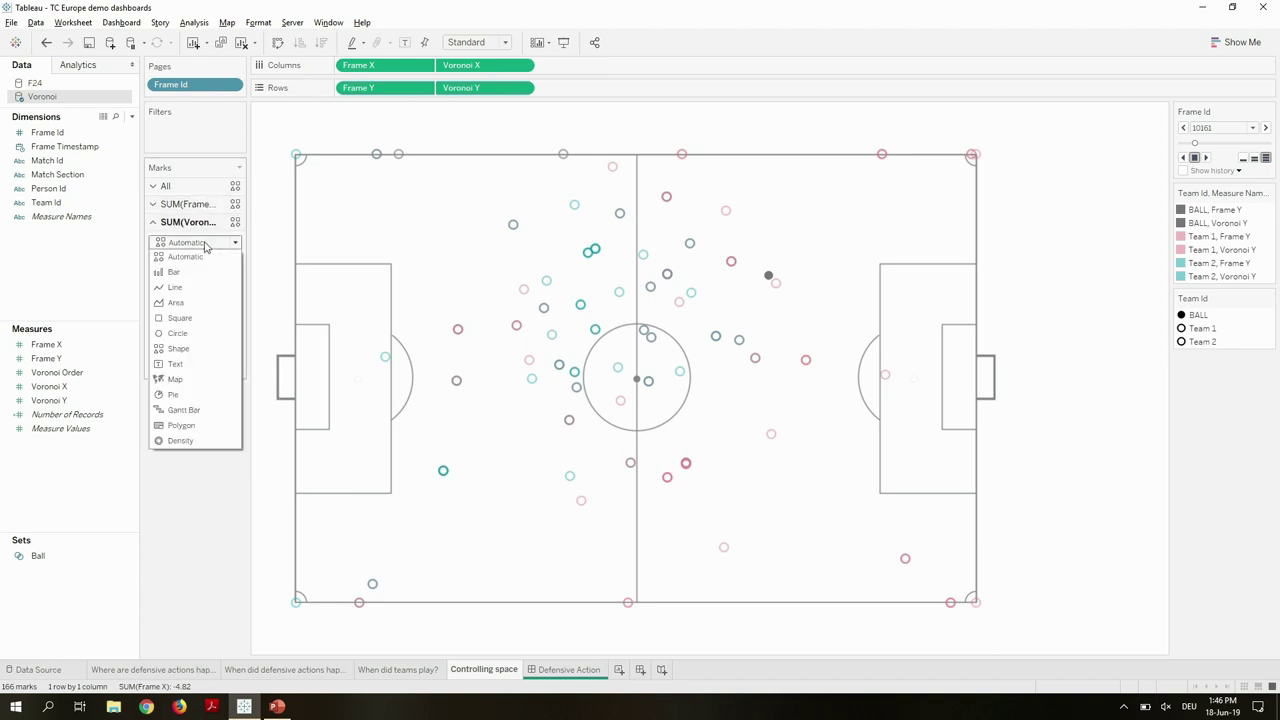
click(182, 425)
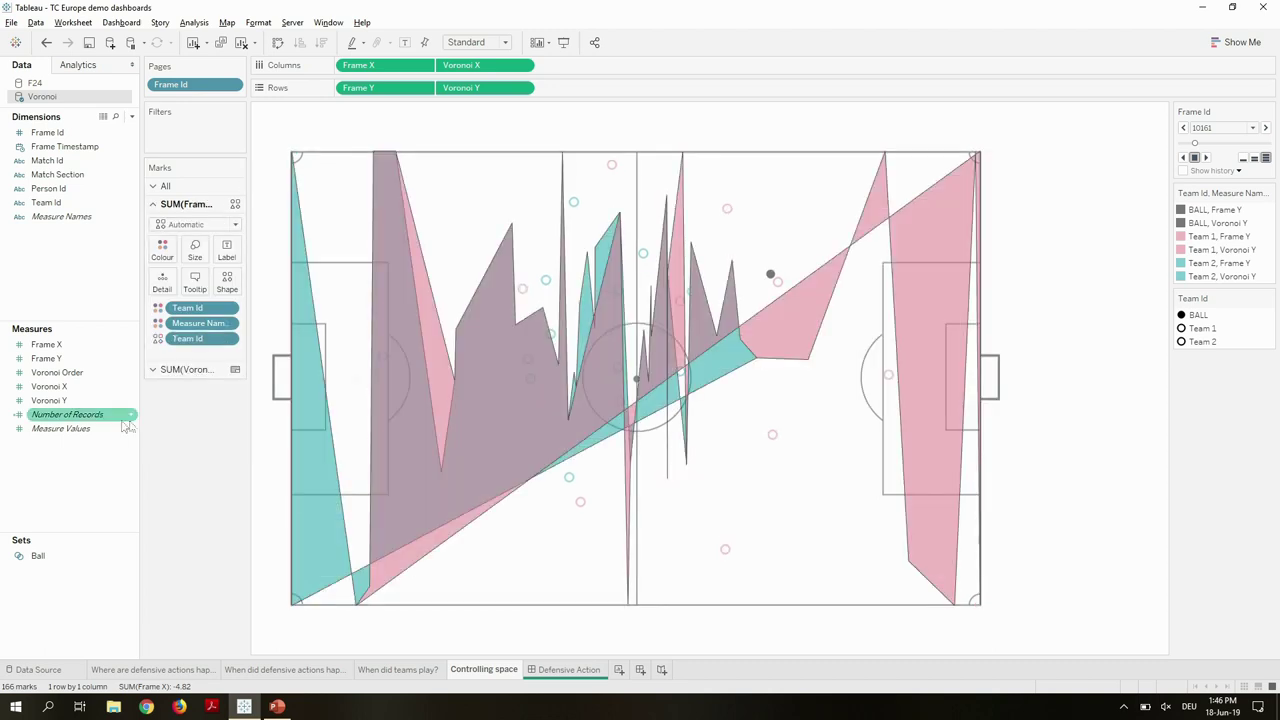
Add Person Id as detail and Voronoi Order as path on the Voronoi polygon marks
drag(50, 372, 62, 404)
click(153, 369)
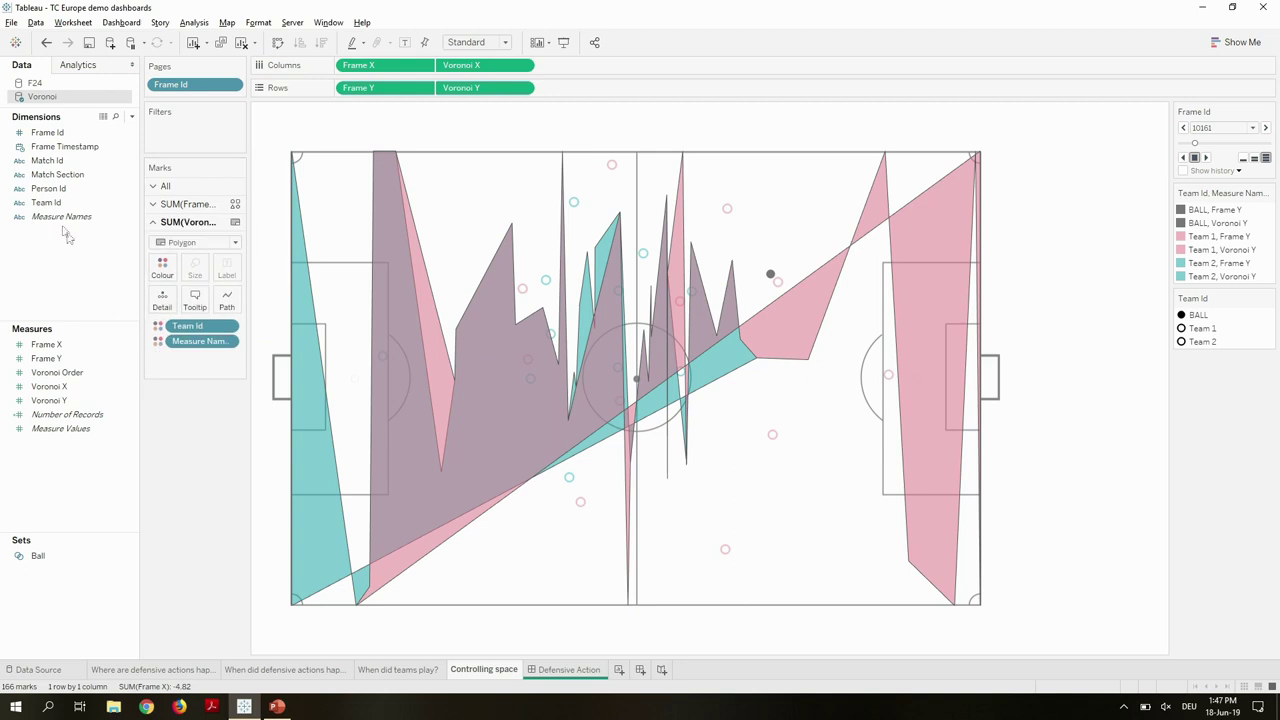
drag(48, 192, 164, 309)
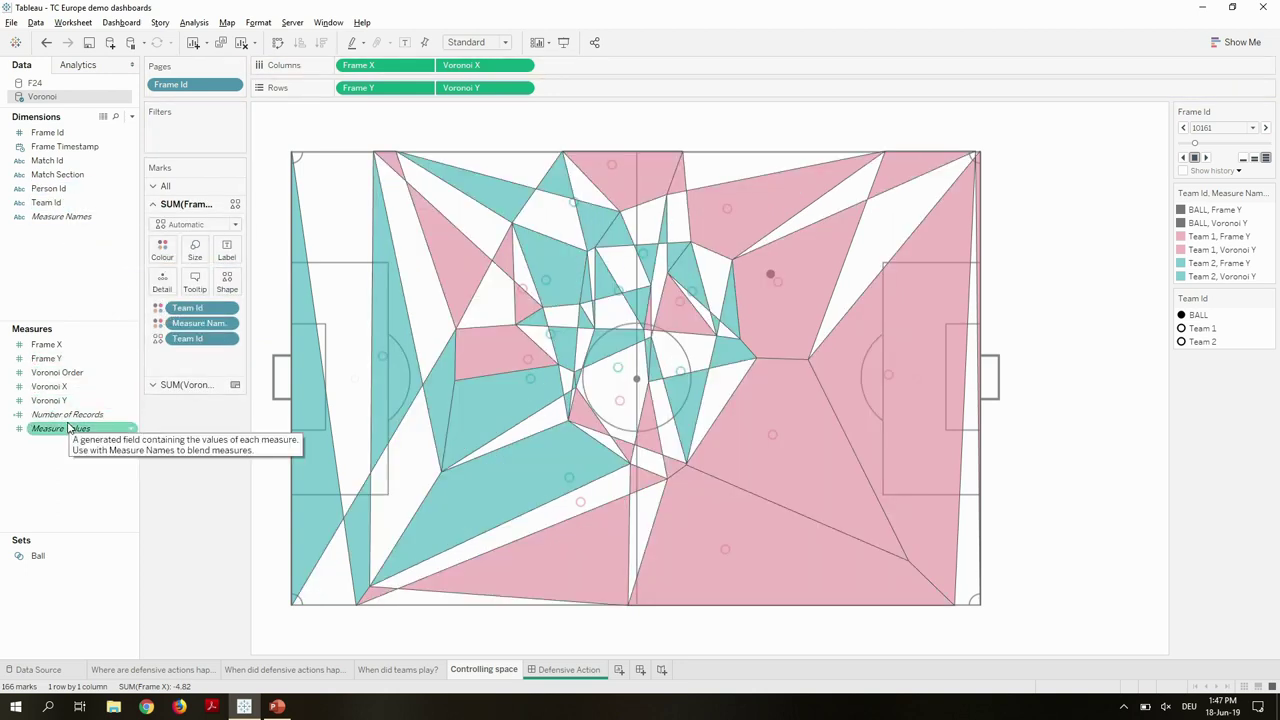
click(57, 376)
drag(57, 376, 228, 308)
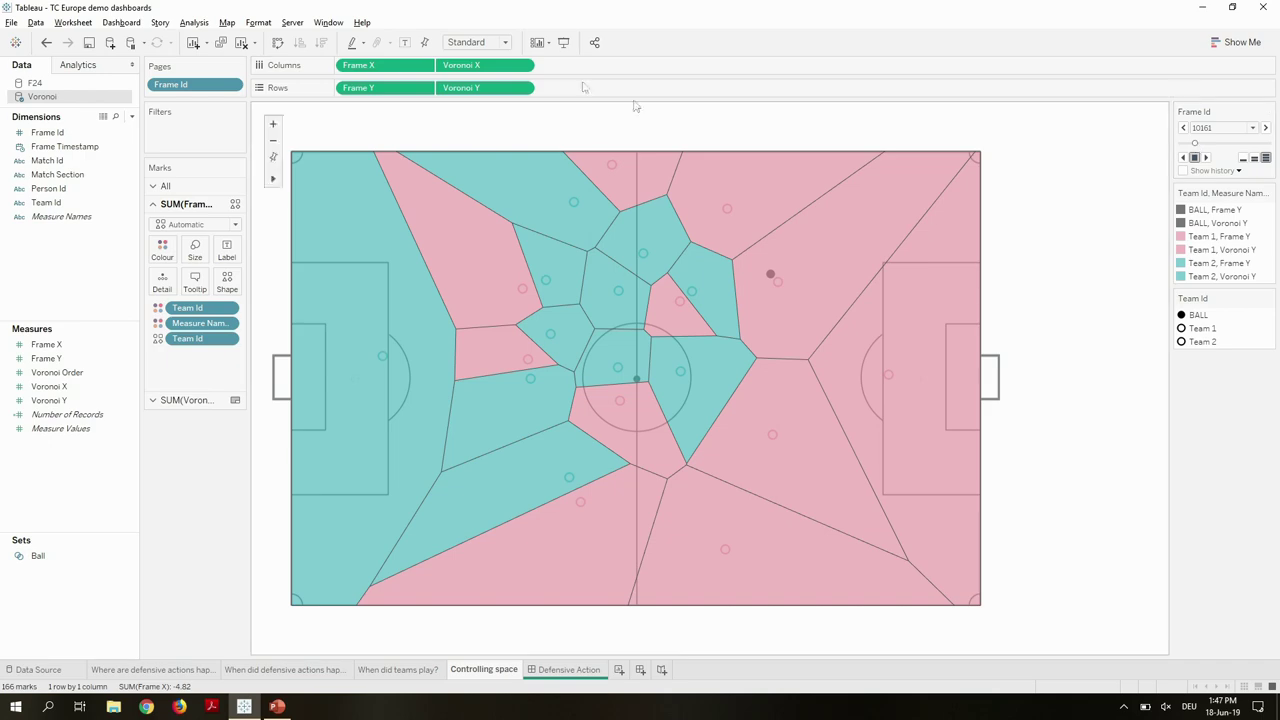
Play the Frame Id pages forward from 10002 in presentation mode and return to the worksheet editor
click(565, 43)
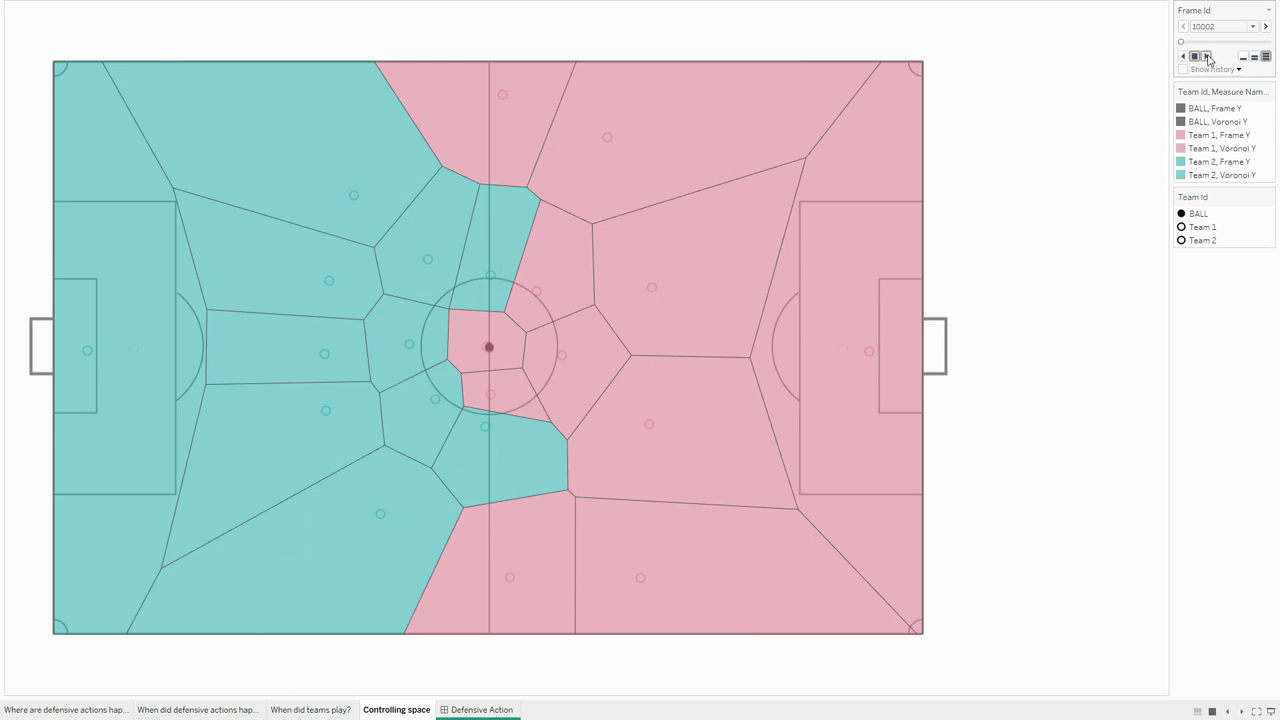
click(1207, 57)
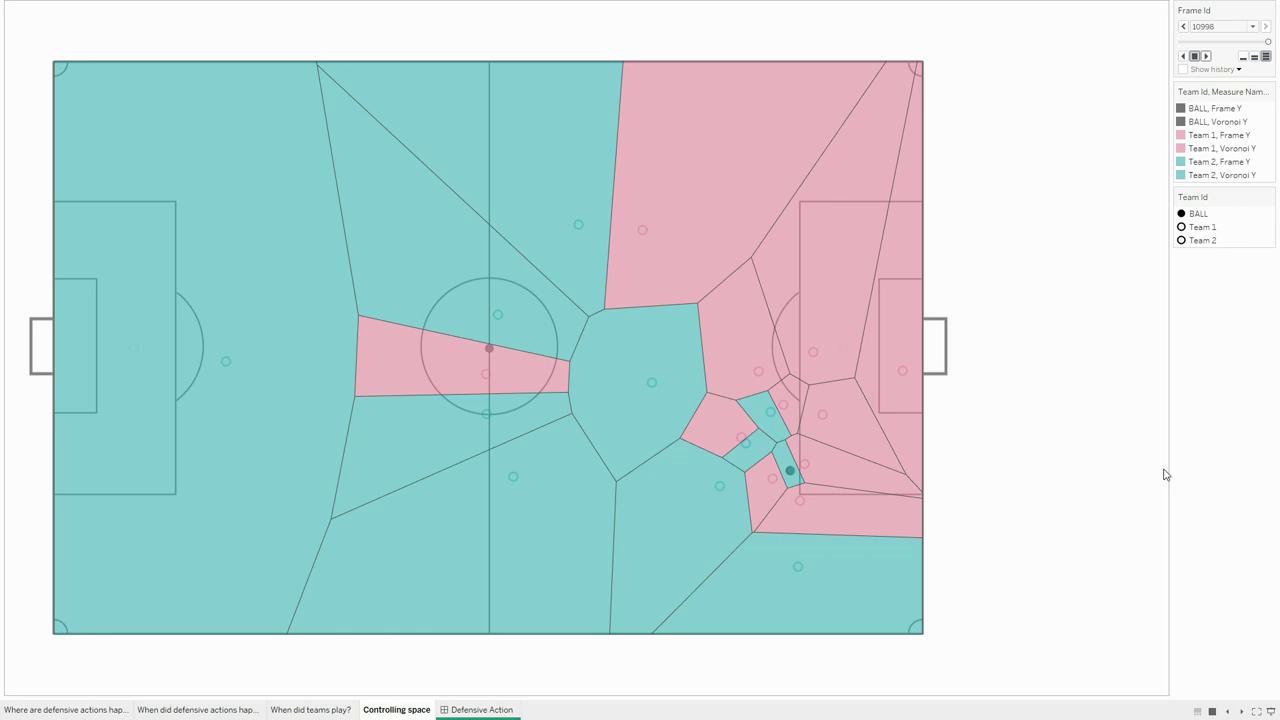
key(alt+Tab)
key(alt+Tab)
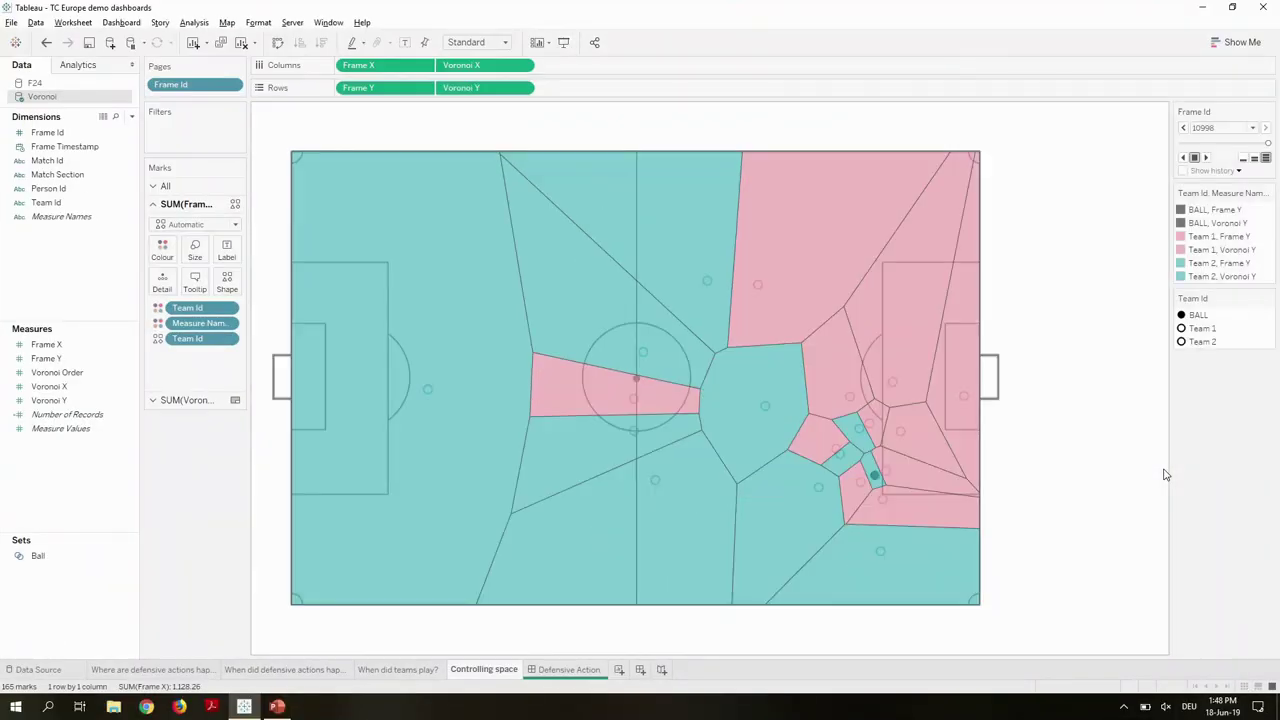
key(alt+Tab)
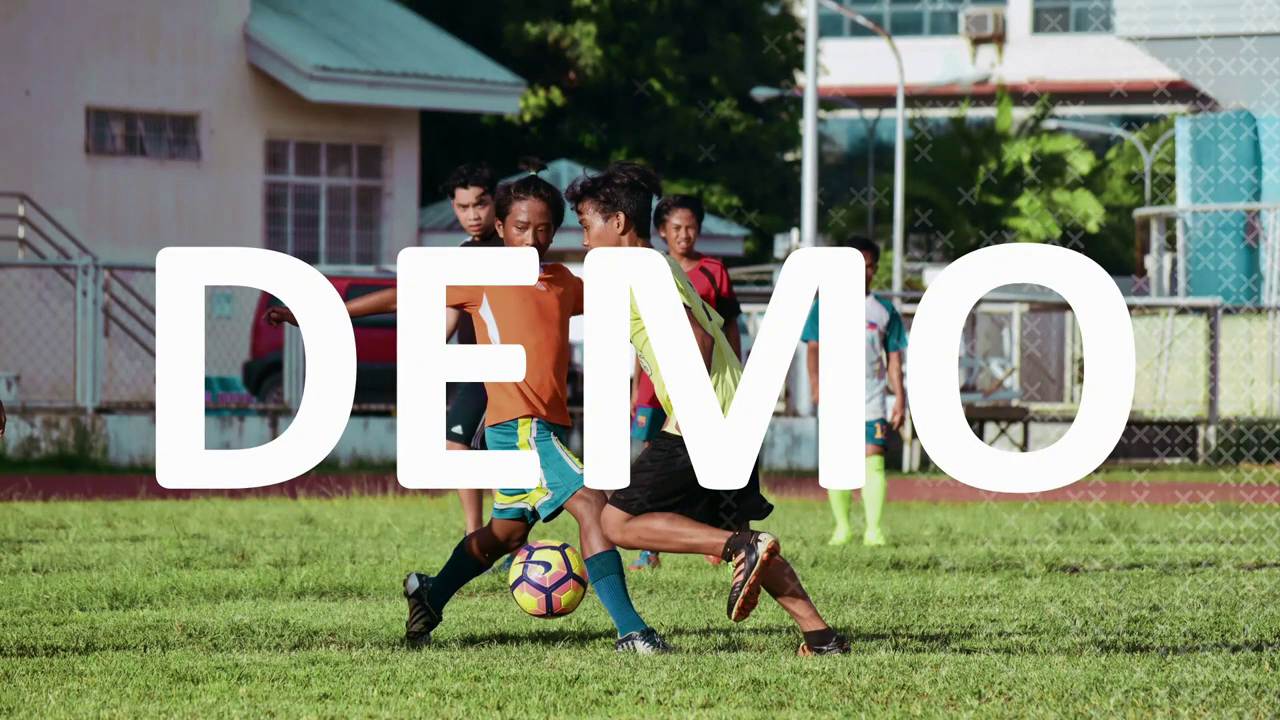
key(Right)
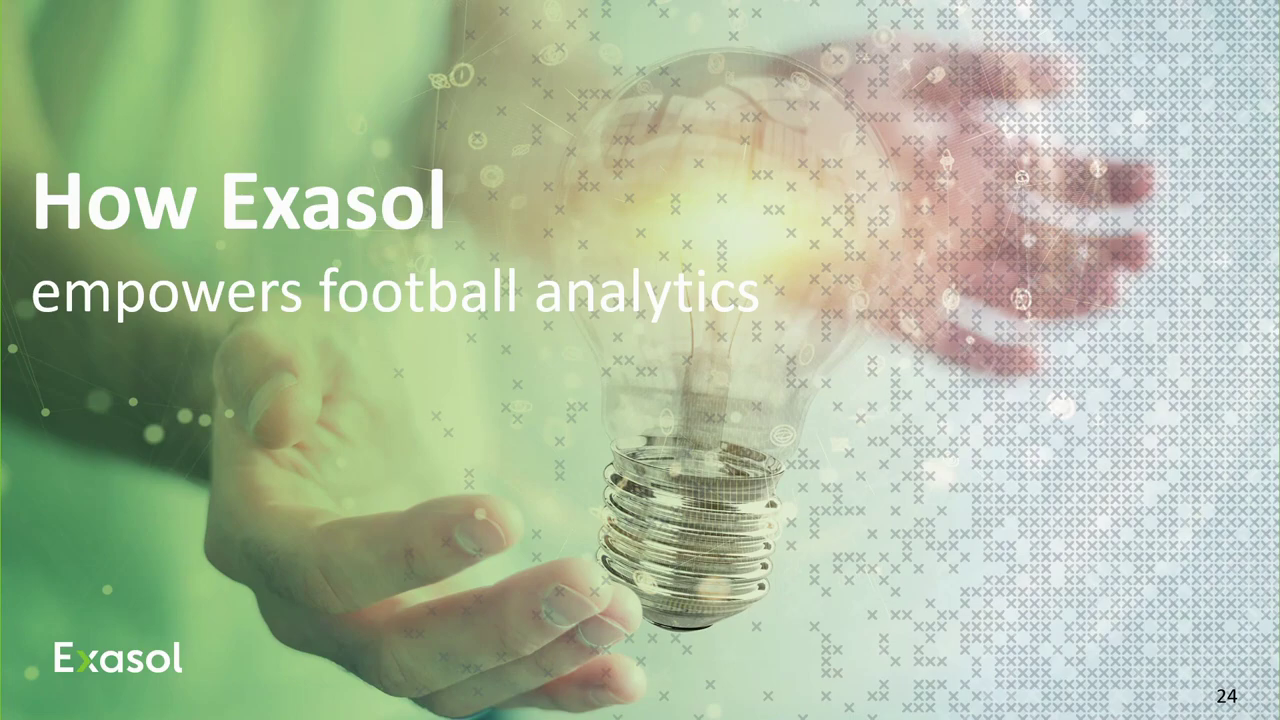
key(Right)
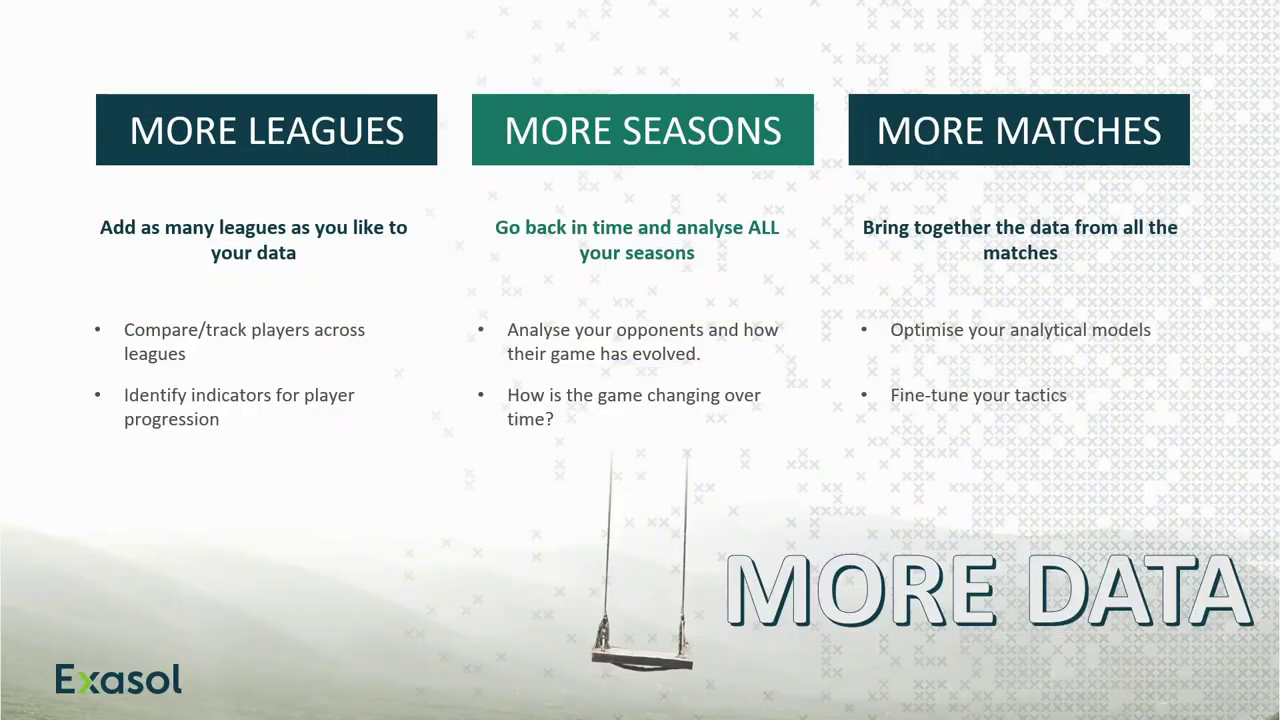